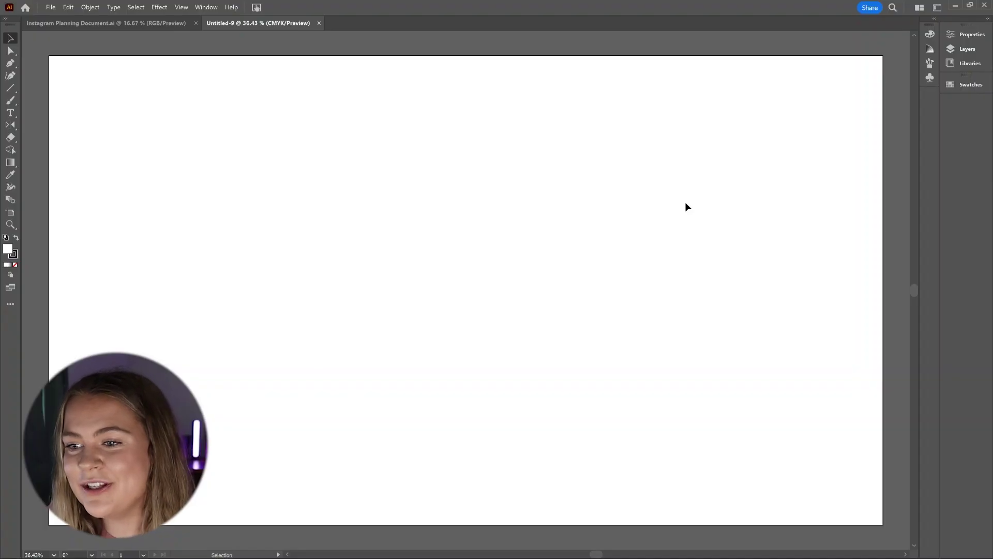
Step: Draw a large circle on the artboard for the bunny head
key(l)
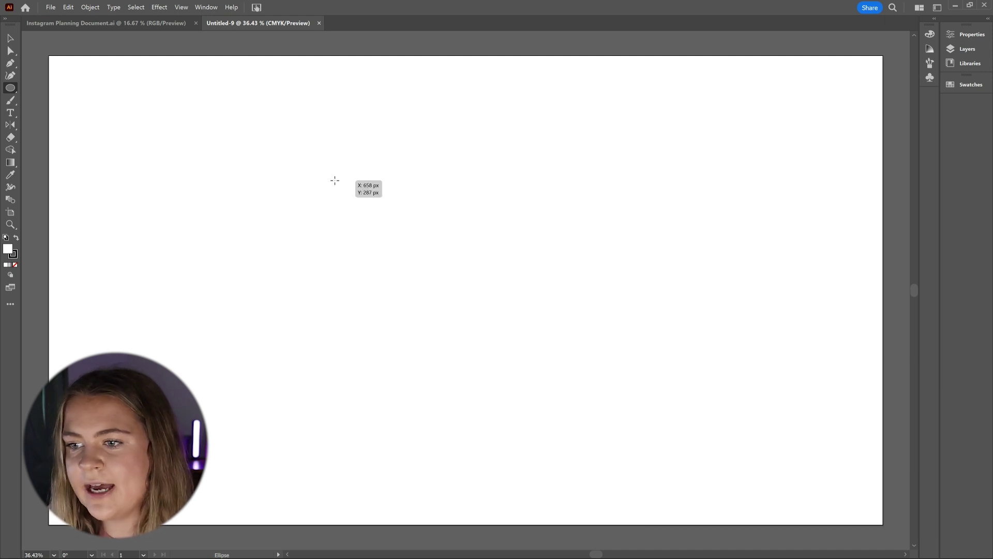
mouse_move(335, 180)
mouse_down()
mouse_move(458, 301)
mouse_move(557, 435)
mouse_up()
key(v)
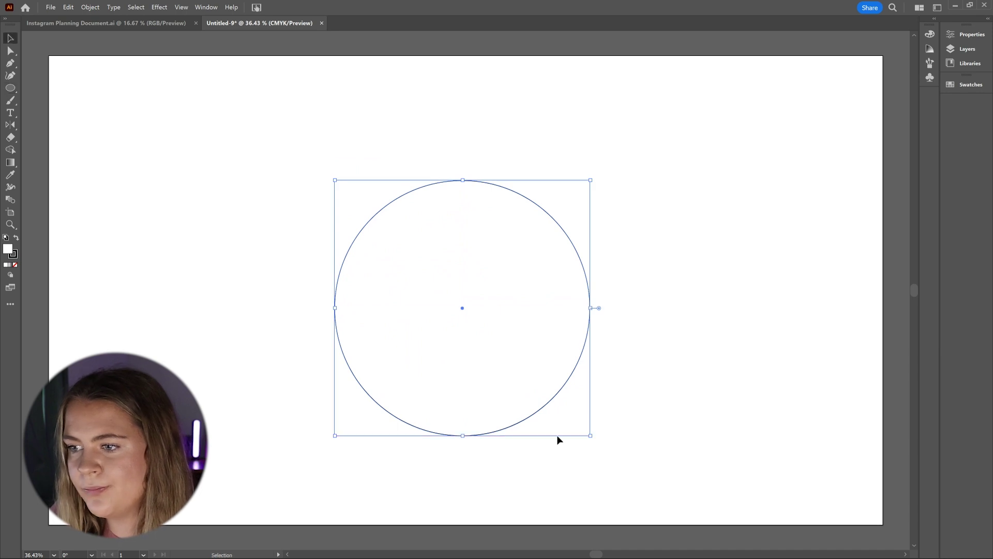
Step: Pull the circle's top anchor down about 35 px to flatten the head slightly
key(a)
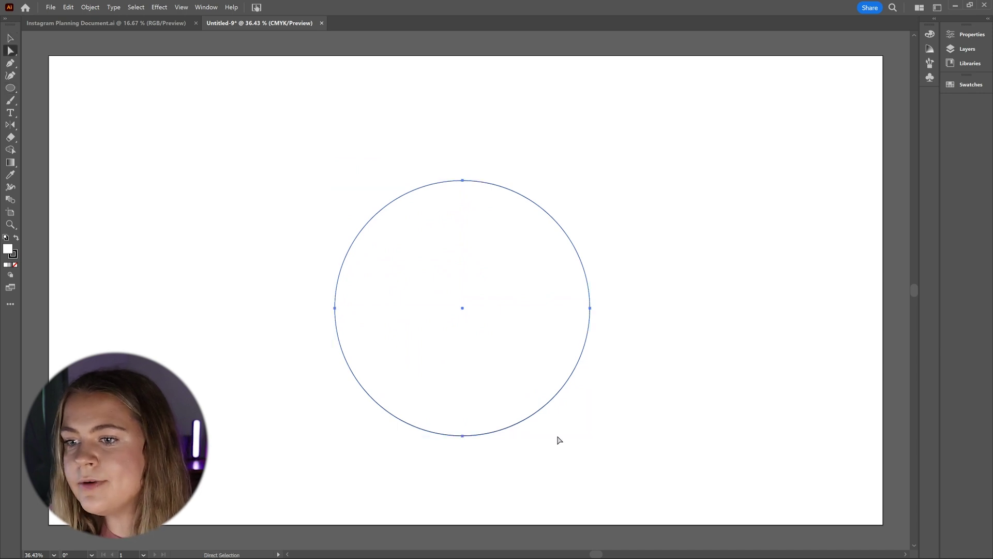
click(463, 182)
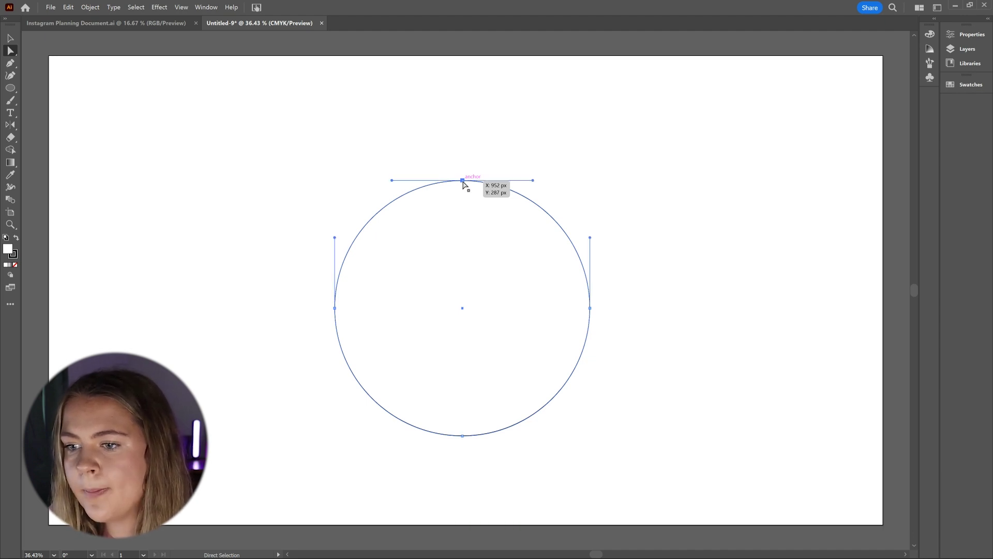
drag(464, 184, 463, 197)
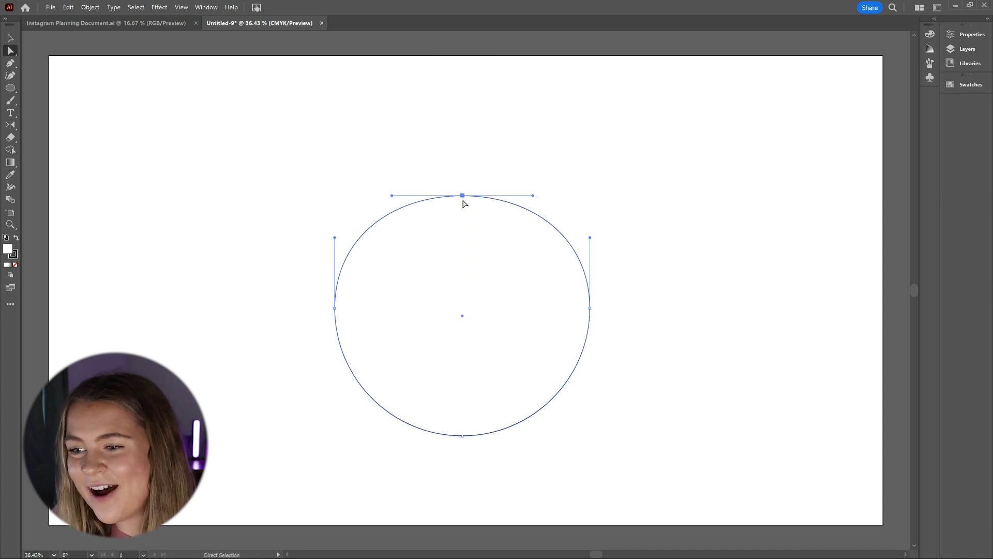
click(499, 169)
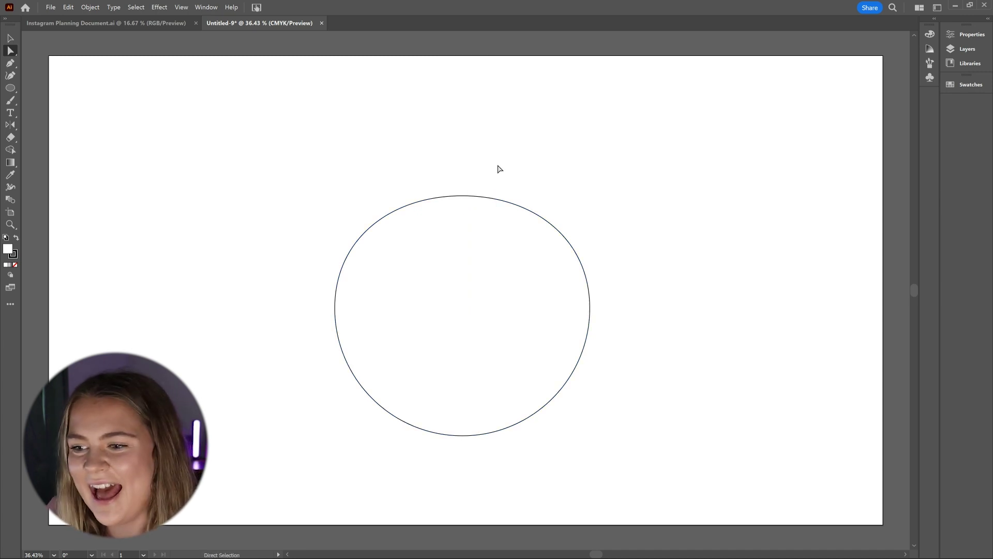
Step: Draw a small circle for the left eye, filled solid black with no stroke
key(l)
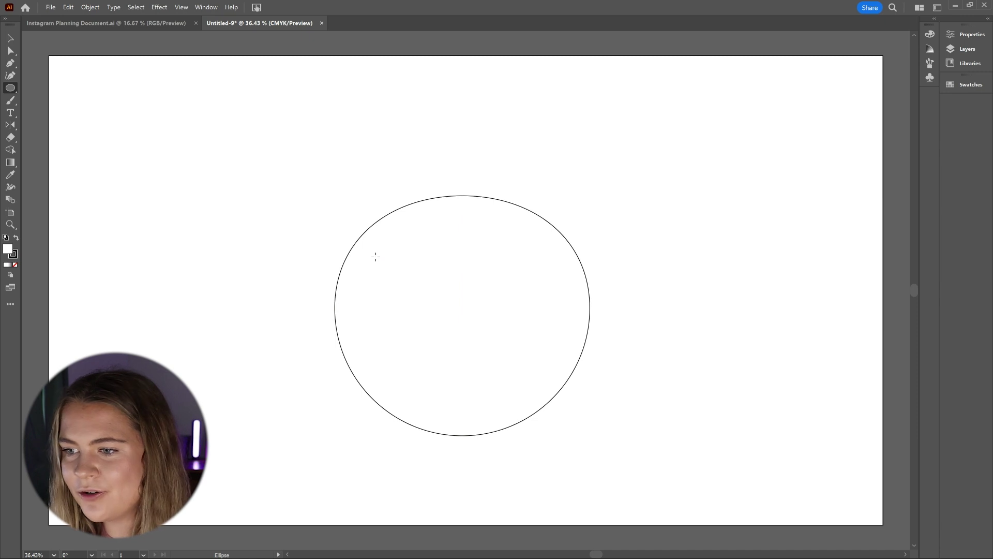
drag(375, 257, 397, 283)
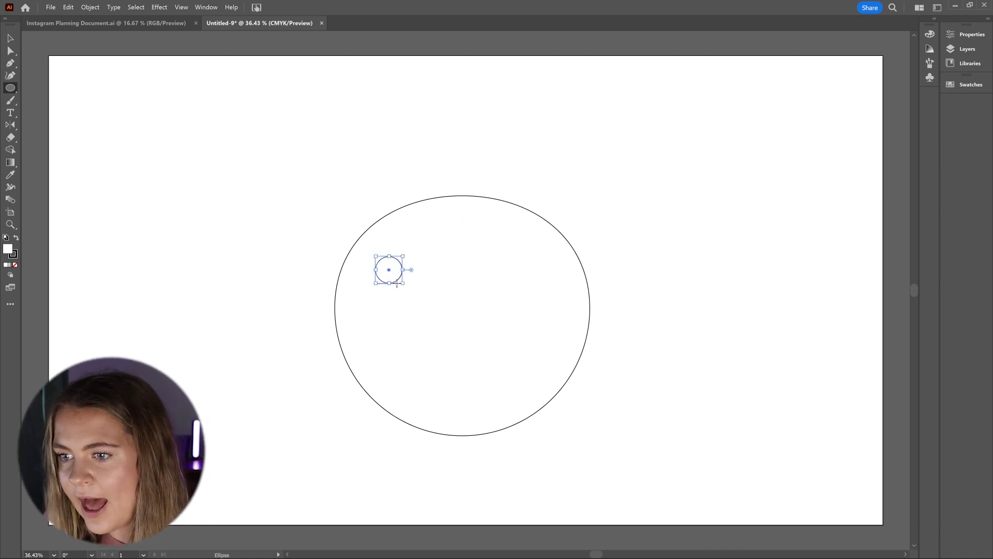
key(v)
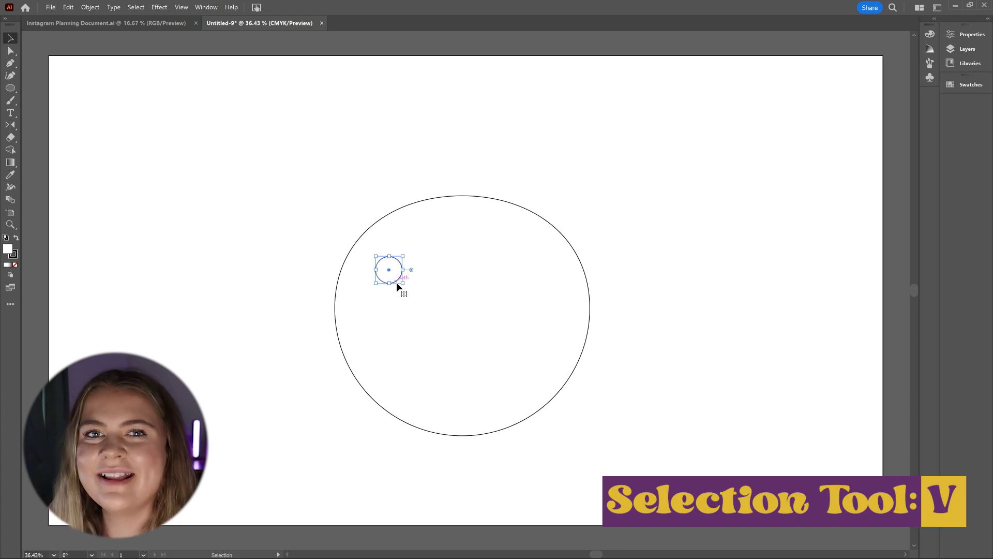
drag(389, 272, 420, 287)
click(16, 238)
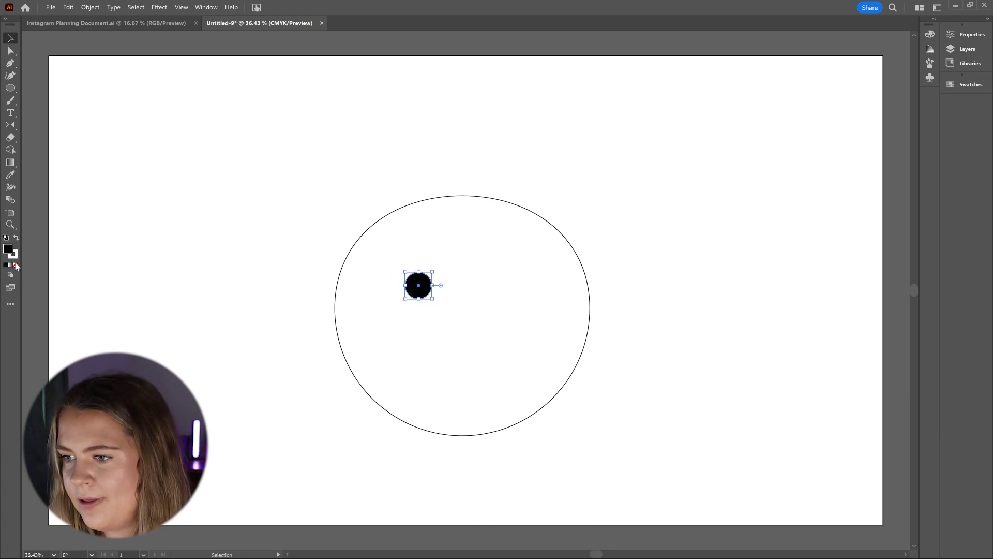
click(7, 264)
click(15, 264)
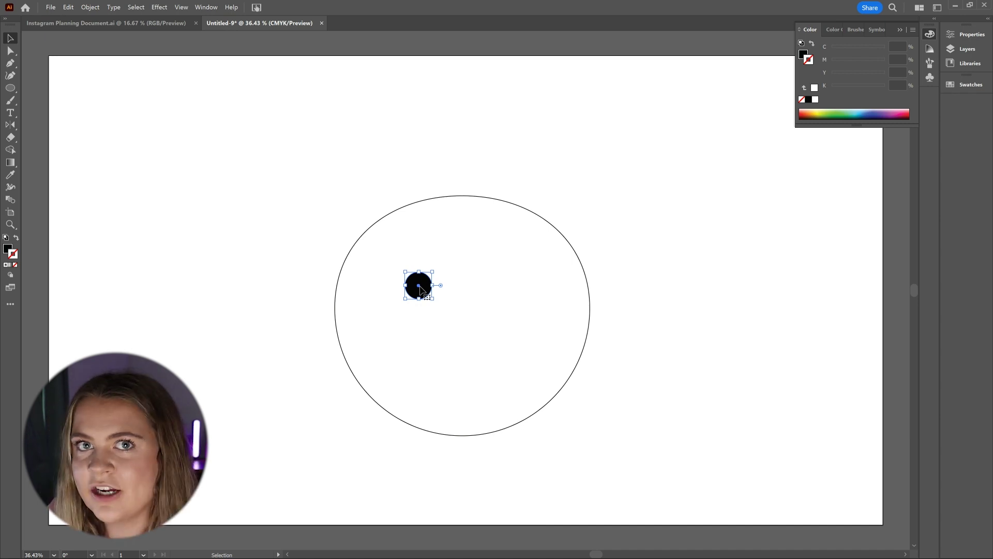
Step: Add a tiny white highlight circle inside the black eye
key(ctrl+1)
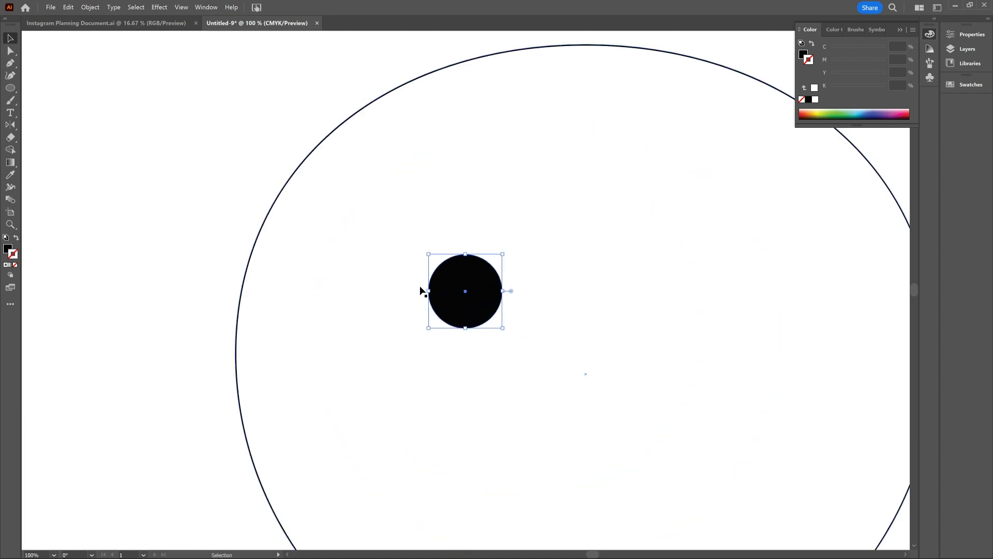
key(l)
drag(459, 285, 481, 306)
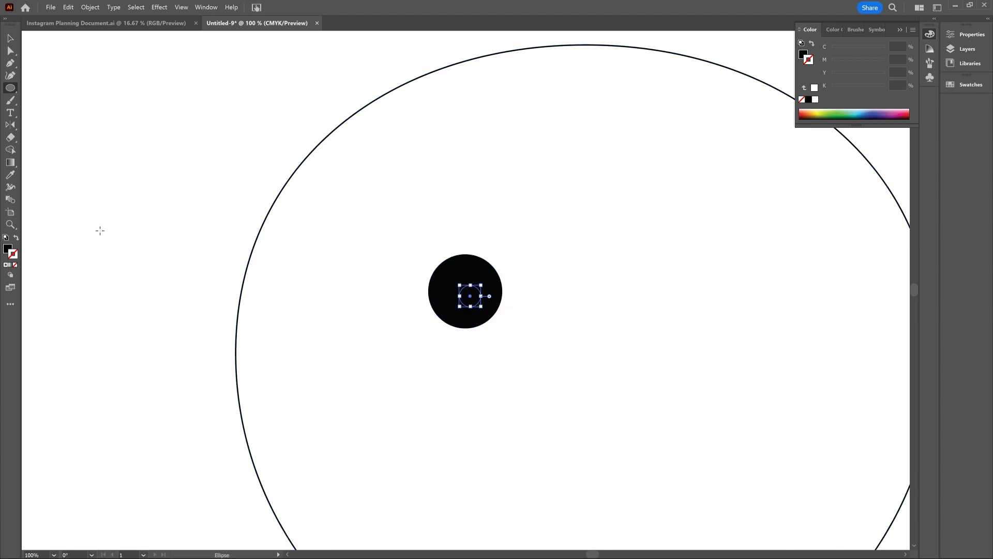
click(8, 249)
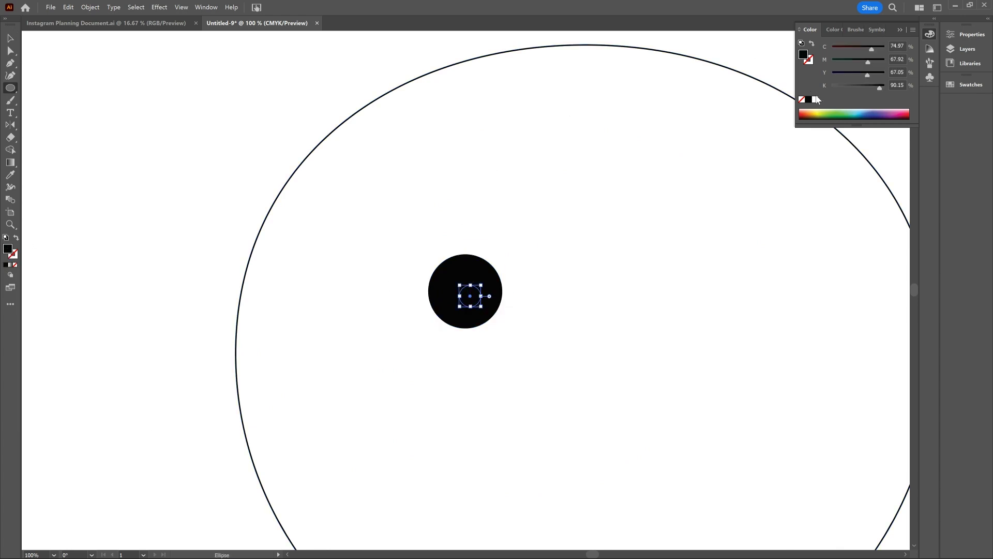
click(815, 99)
click(13, 38)
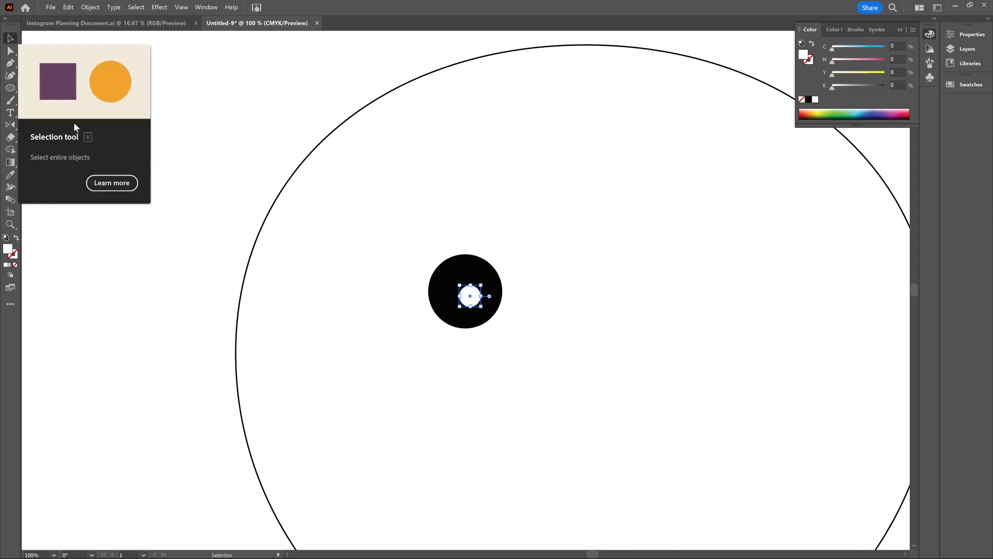
click(308, 233)
drag(474, 306, 476, 308)
Step: Copy the eye and its highlight about 216 px to the right for the second eye
click(544, 385)
key(ctrl+0)
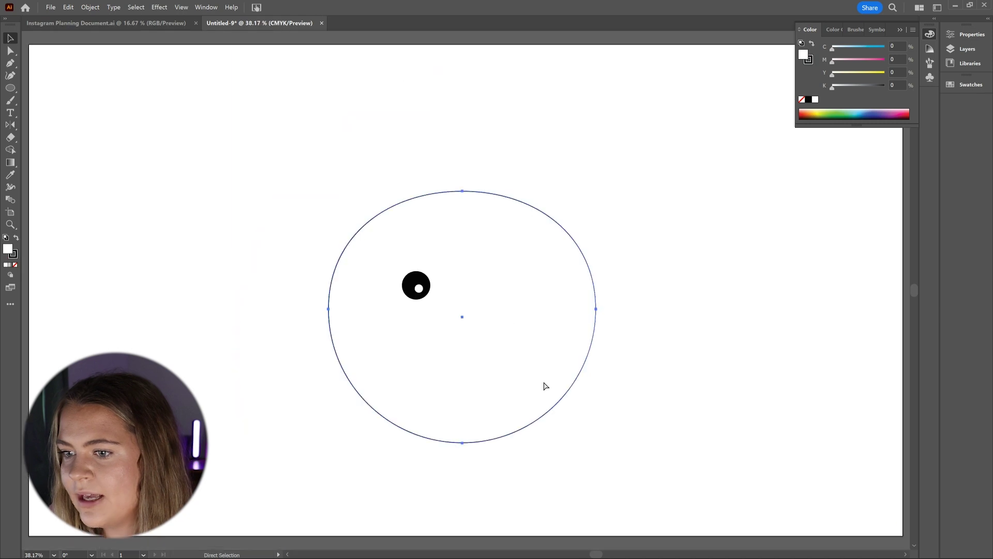
click(420, 289)
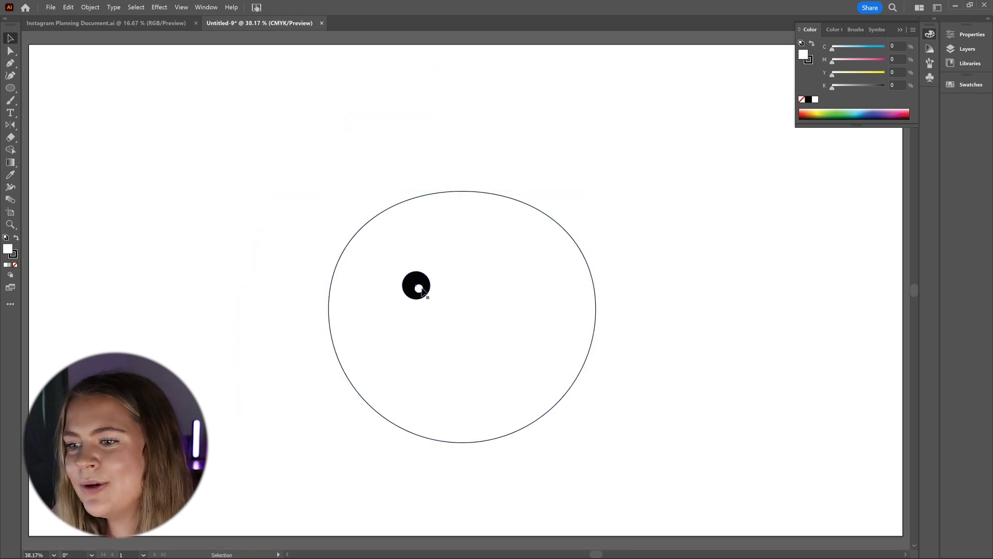
click(420, 288)
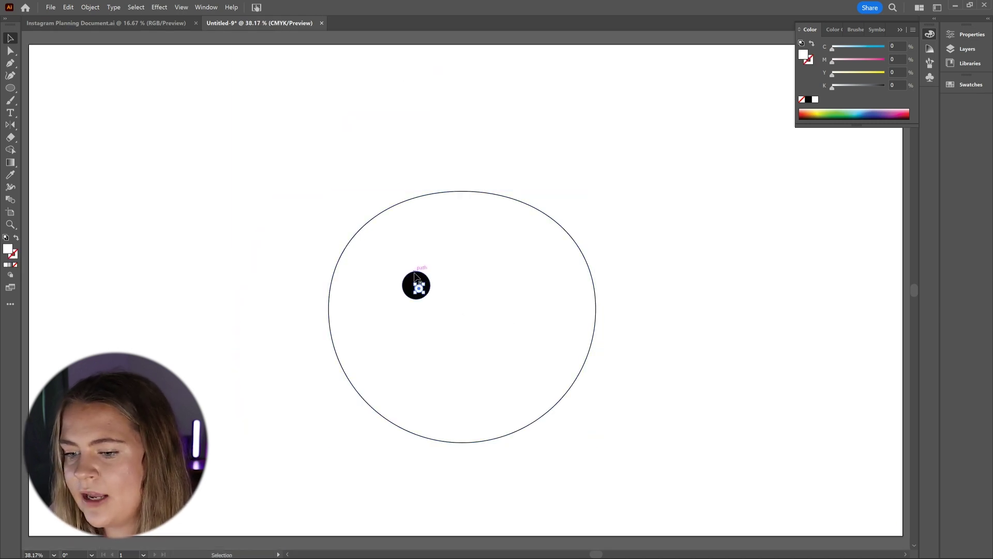
drag(417, 285, 519, 291)
click(609, 328)
click(518, 289)
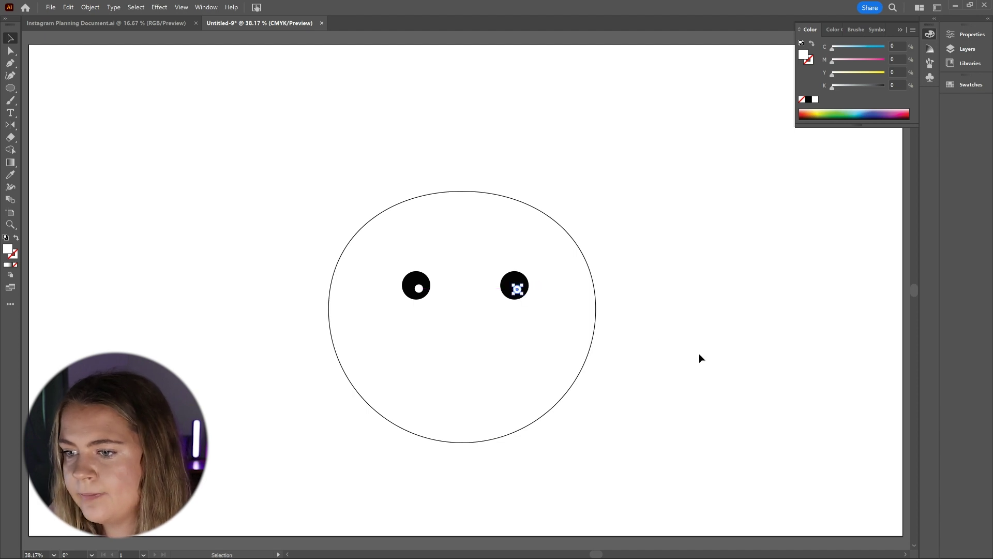
click(699, 355)
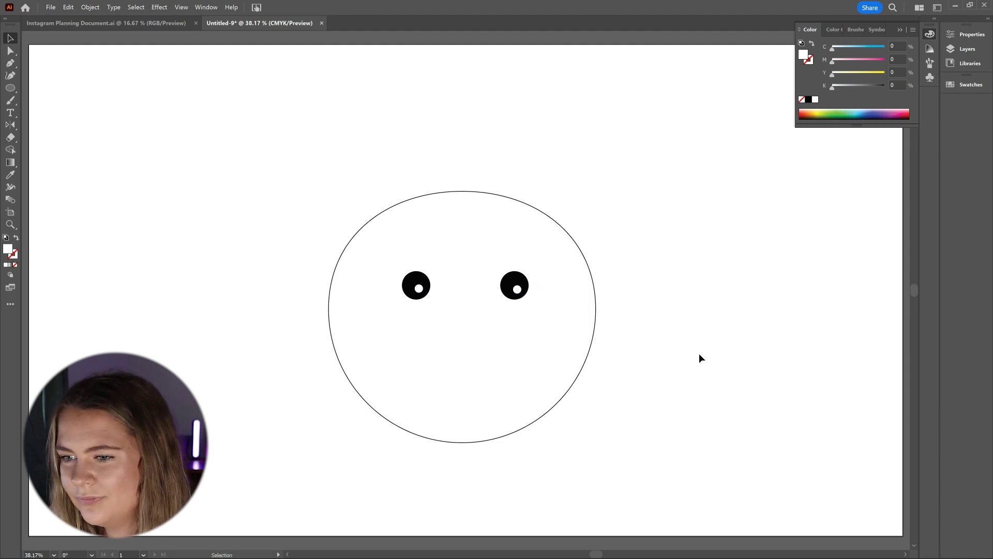
Step: Draw an upright three-sided polygon left of the head with the Polygon tool
key(x)
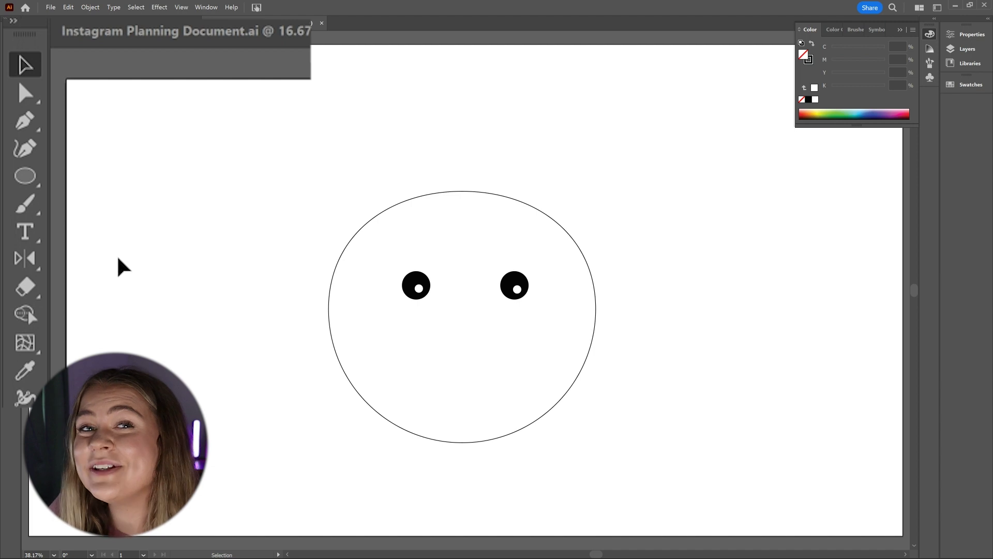
click(35, 179)
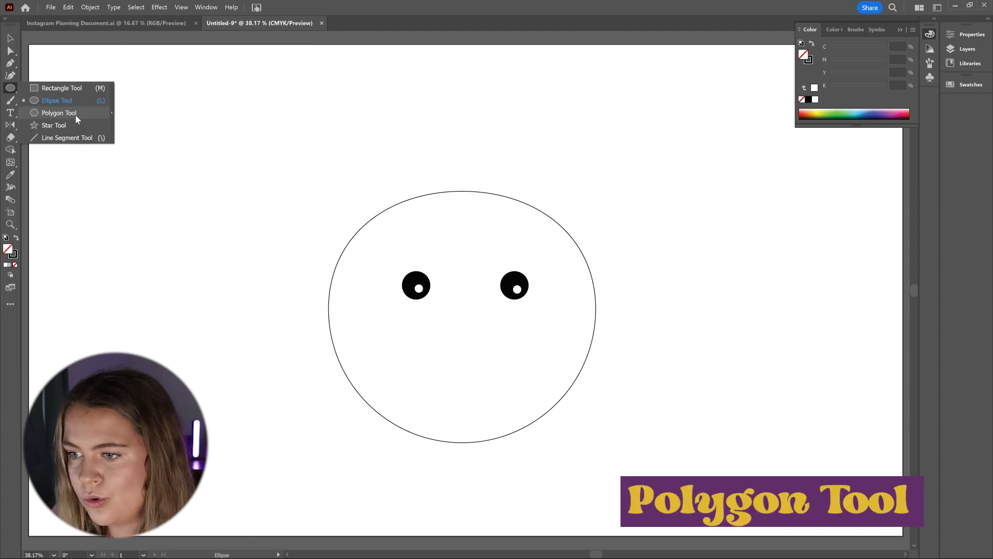
click(76, 115)
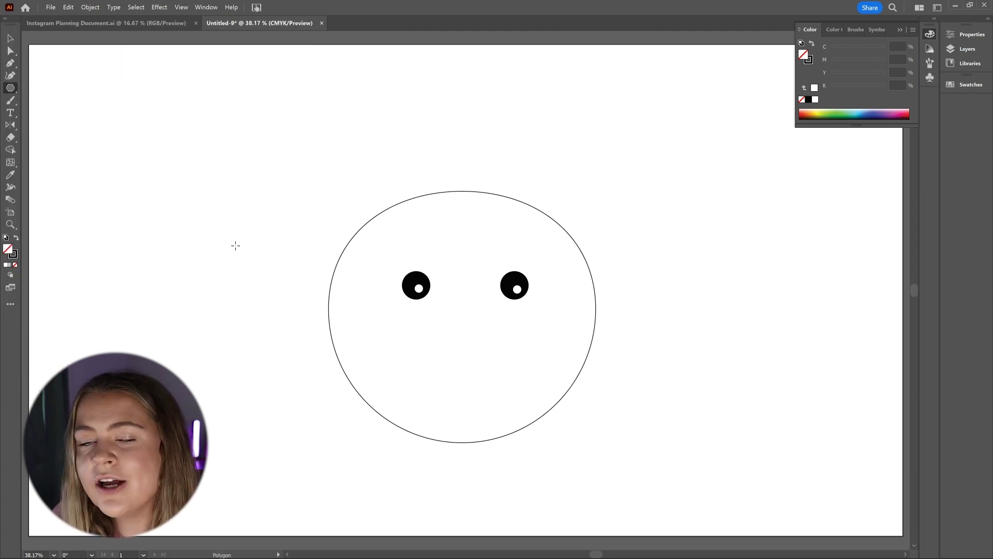
drag(246, 263, 268, 293)
key(Down)
key(Down)
key(Down)
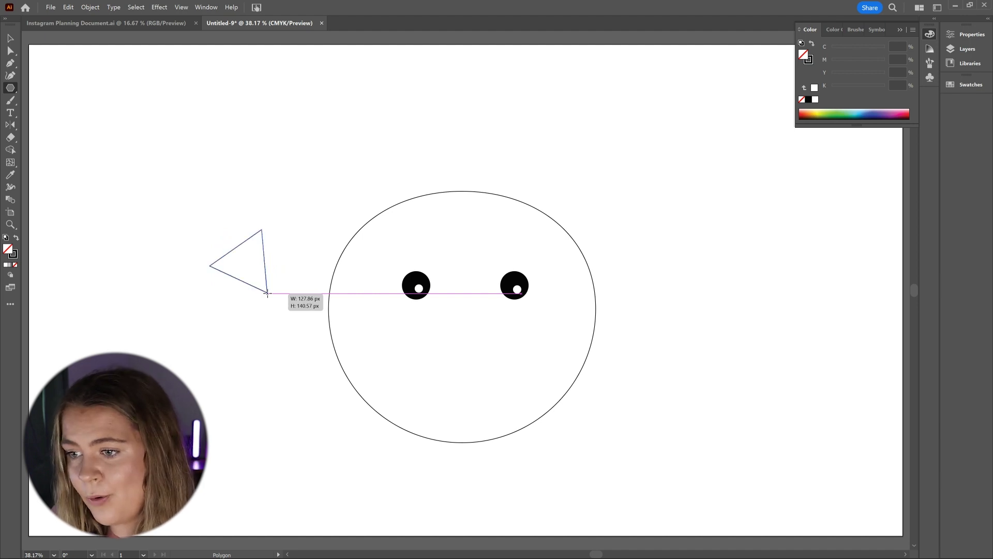
drag(269, 293, 274, 295)
Step: Move and shrink the triangle below the eyes and round its corners to about 15 px
key(v)
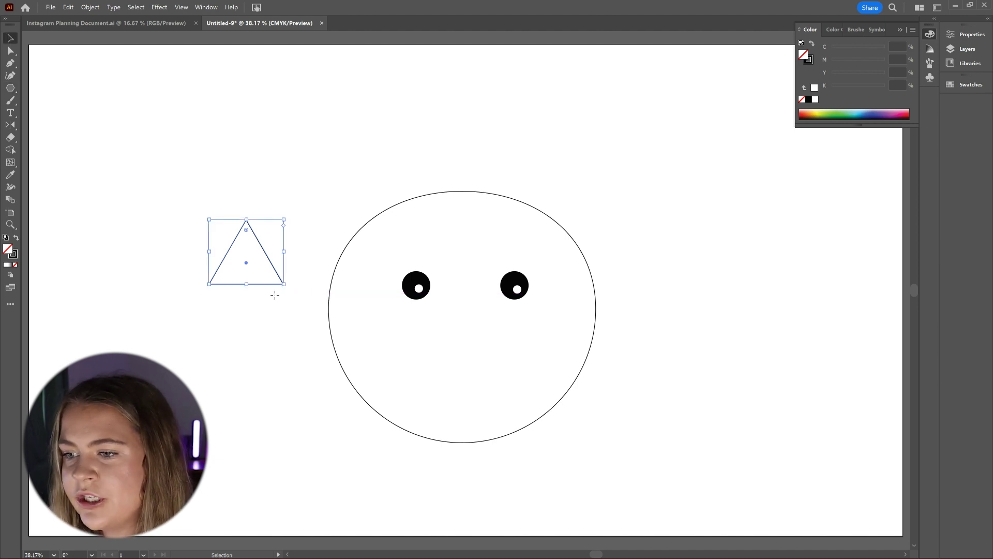
drag(268, 283, 470, 320)
click(466, 315)
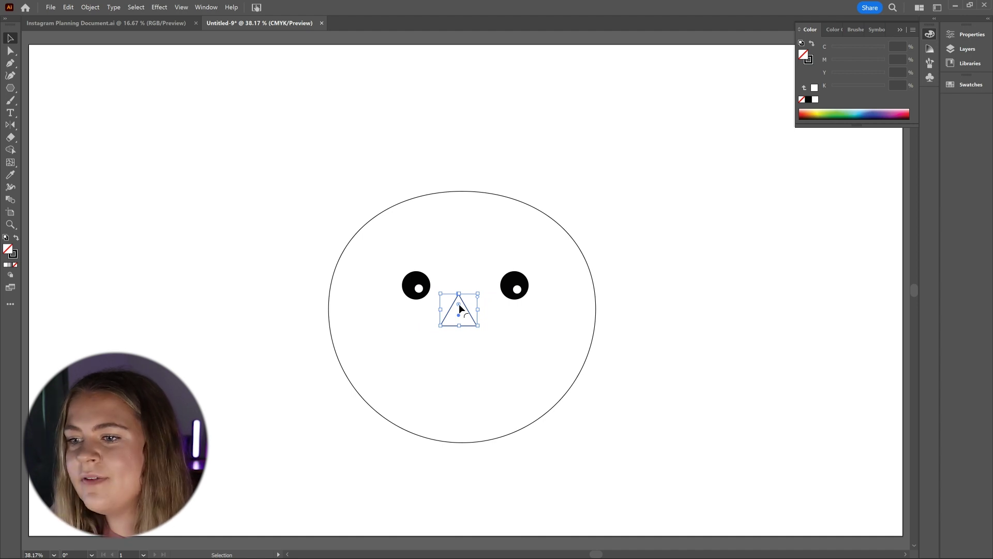
drag(458, 303, 458, 306)
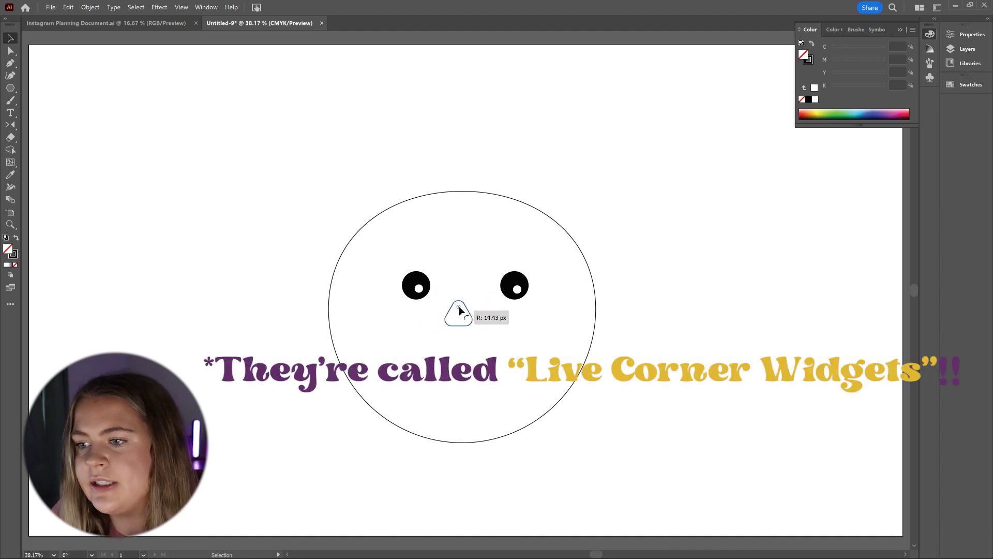
drag(459, 306, 459, 309)
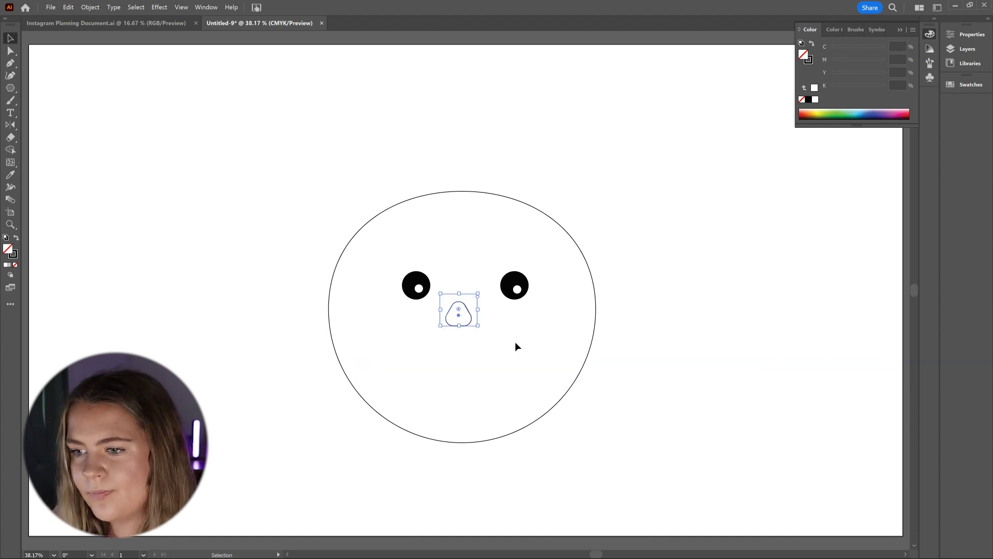
click(650, 427)
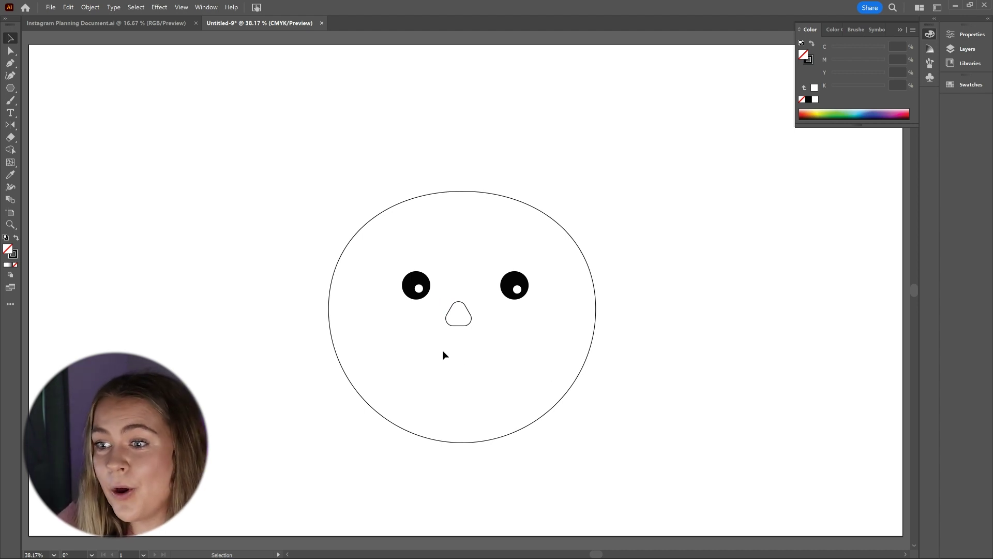
Step: Draw a tall rectangle left of the face with Round Cap and Round Join stroke settings
key(m)
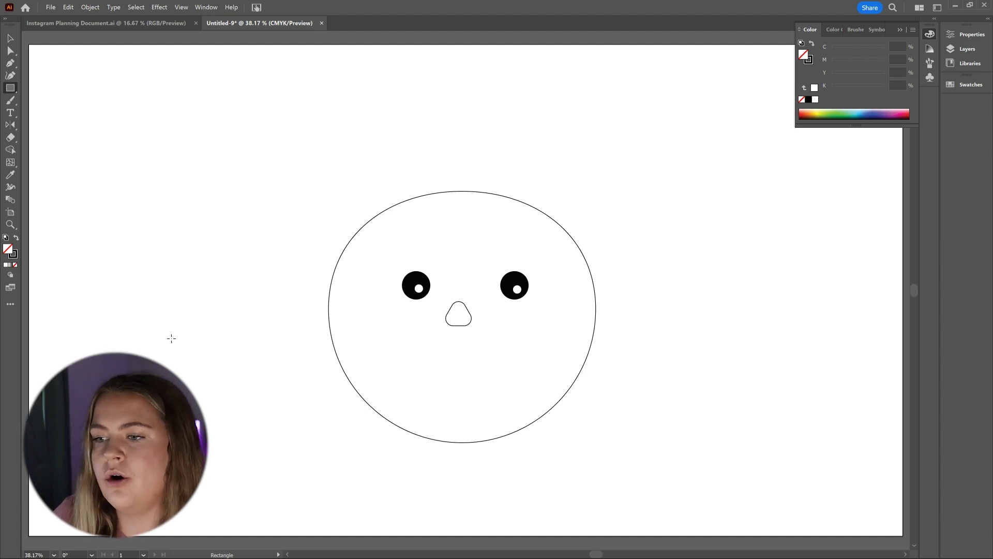
drag(190, 271, 277, 395)
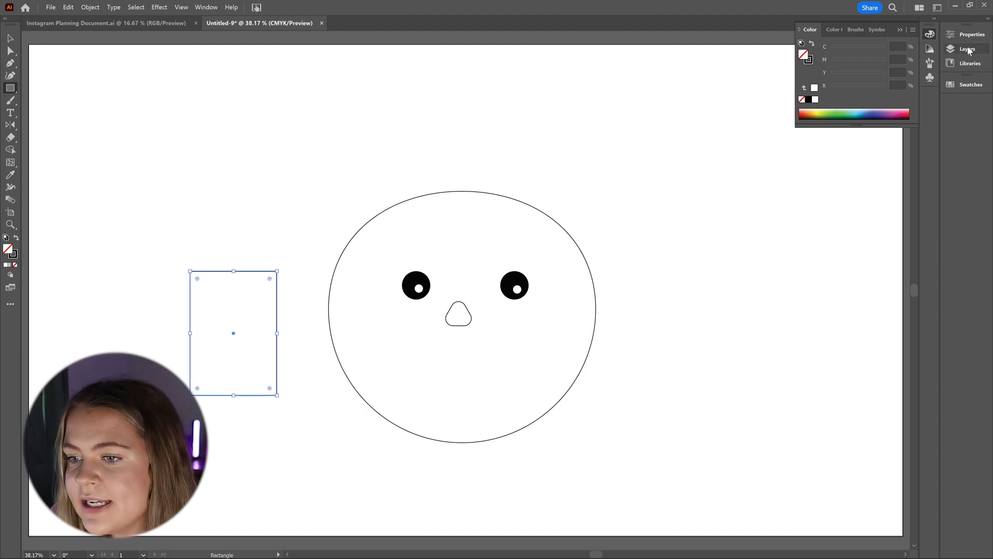
click(969, 36)
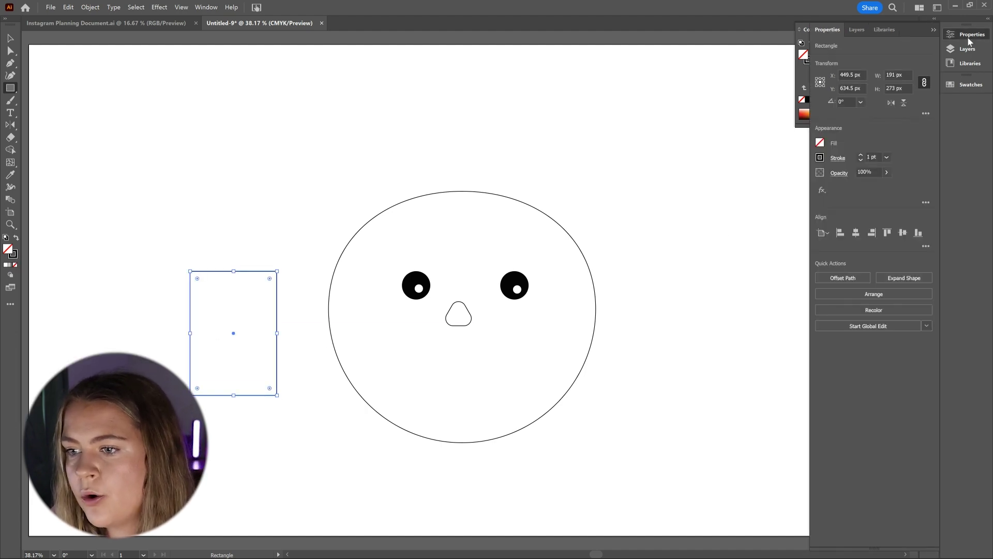
click(838, 158)
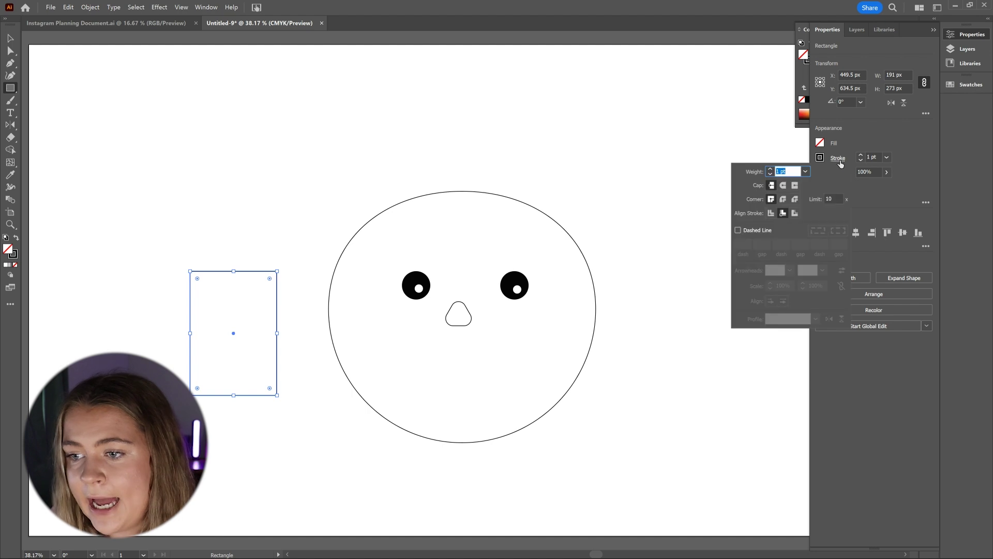
click(783, 187)
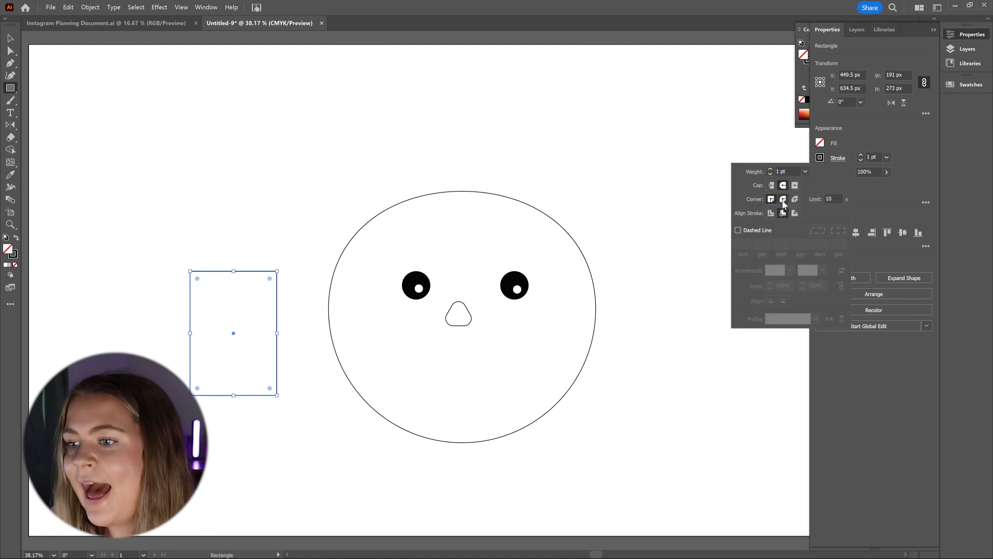
click(783, 199)
Step: Cut the rectangle with Scissors and delete its top edge, leaving an open U-shaped path
key(Escape)
key(ctrl+equal)
key(ctrl+equal)
key(c)
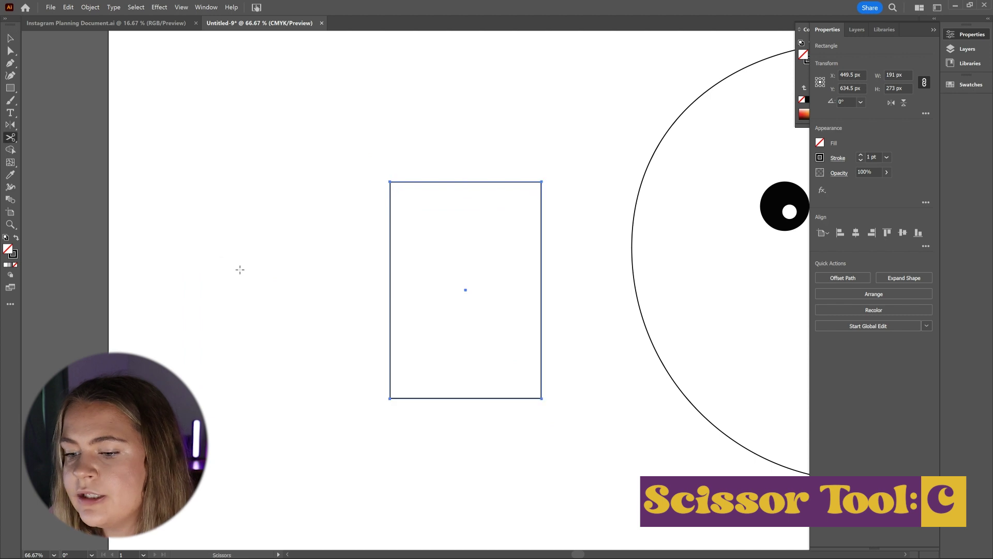
click(390, 181)
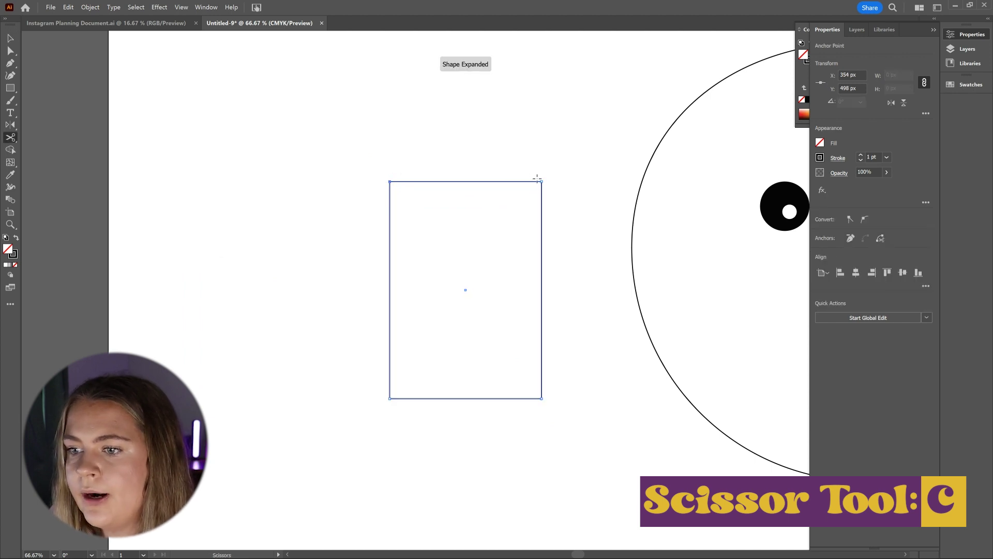
key(v)
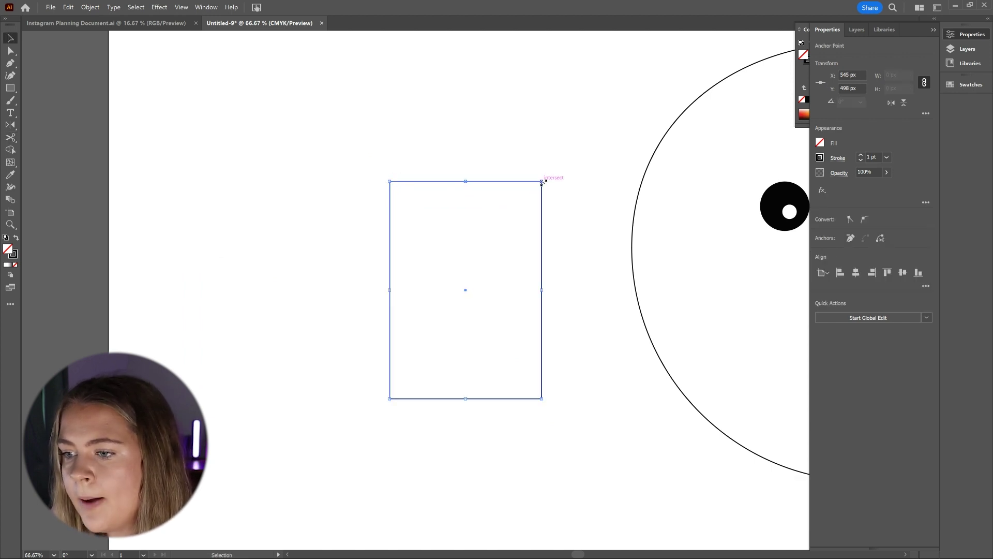
click(489, 162)
click(486, 181)
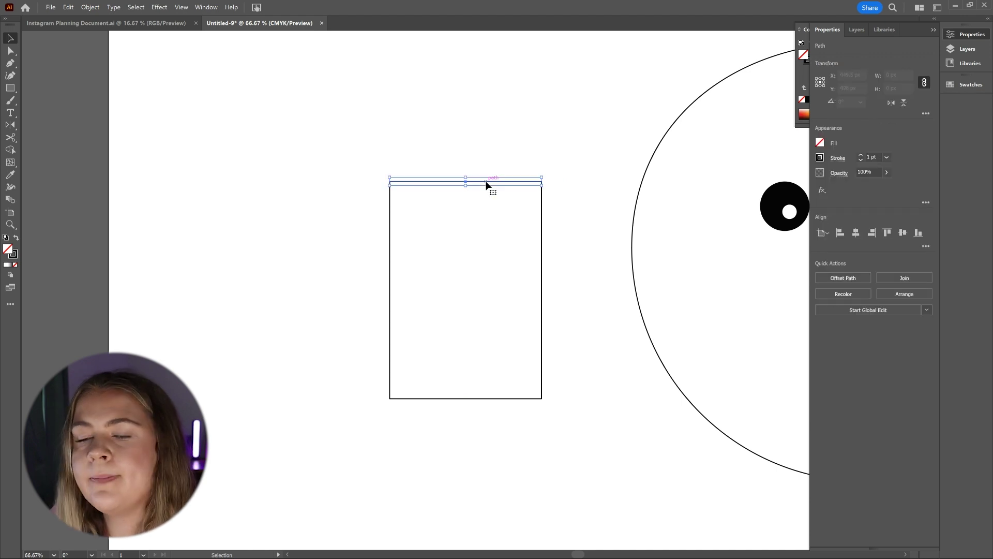
key(Delete)
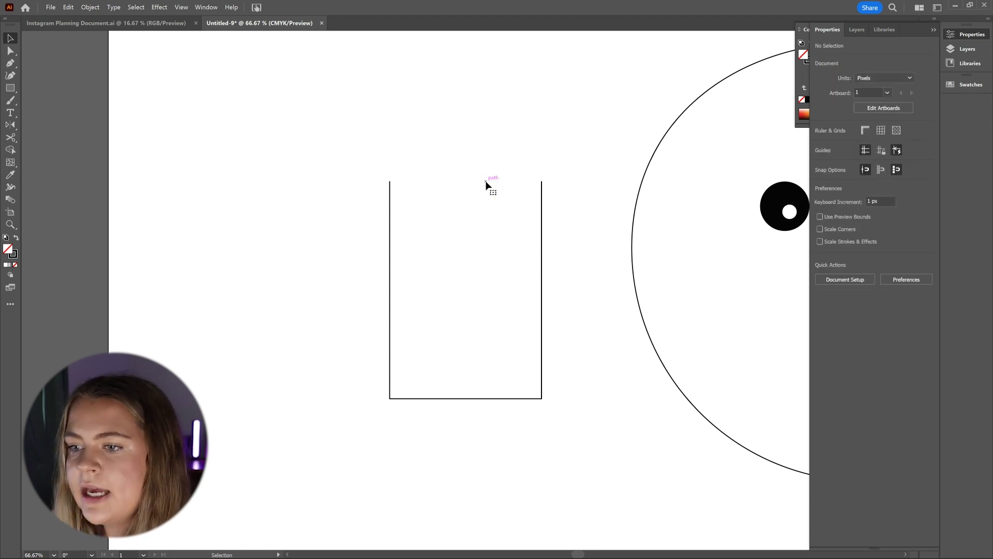
click(542, 283)
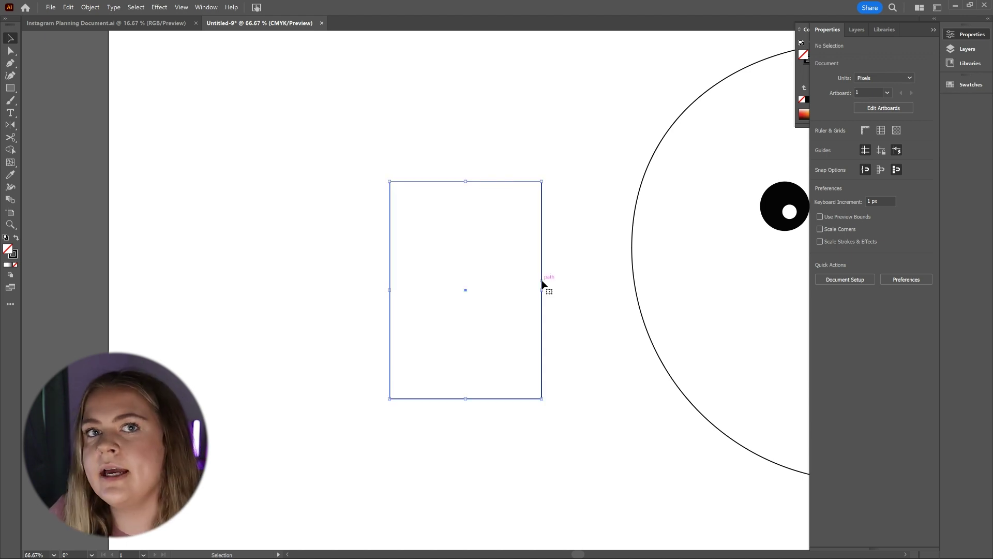
key(ctrl+0)
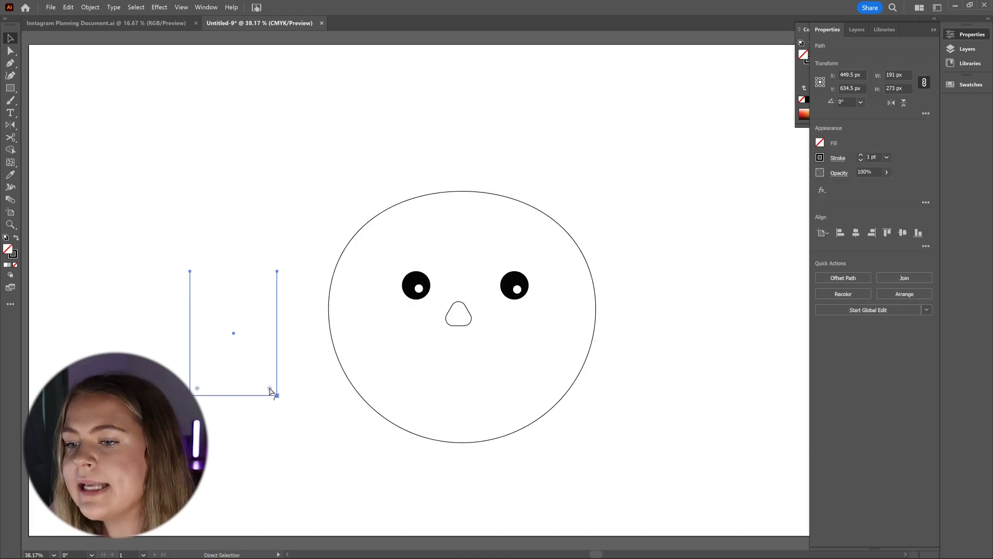
Step: Round the path's bottom corners, give it a 3 pt stroke, and scale it to about 71.5×102 px under the nose
drag(272, 390, 258, 378)
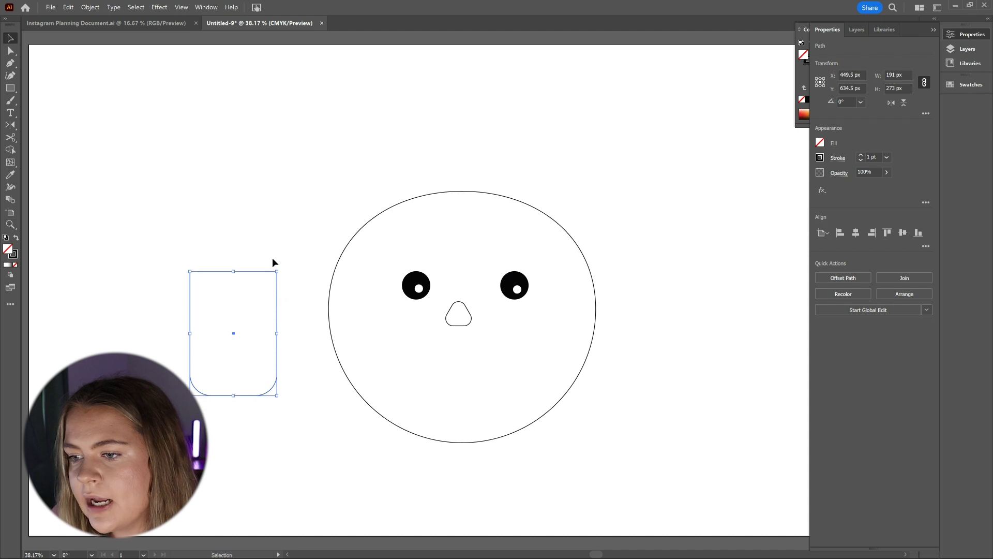
drag(278, 286, 496, 321)
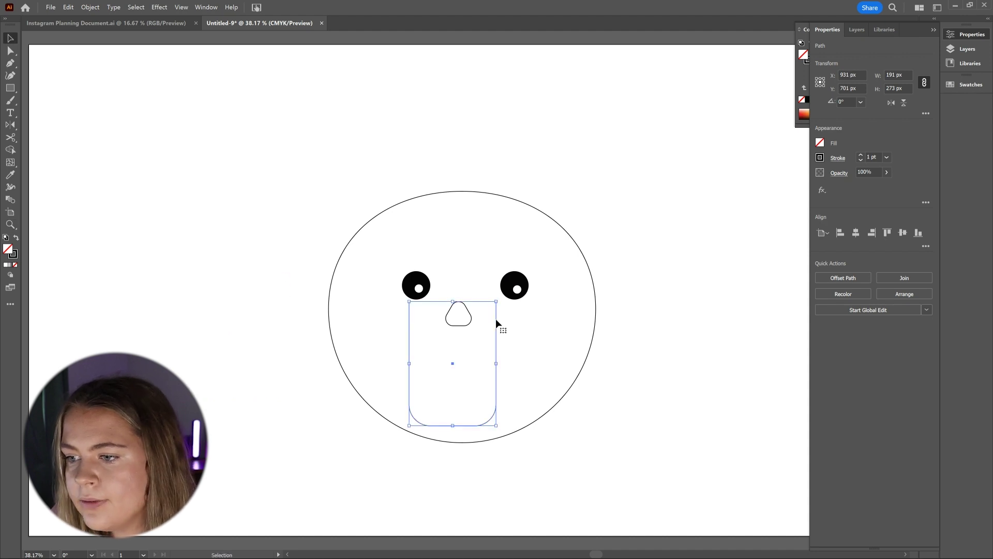
click(862, 153)
click(862, 154)
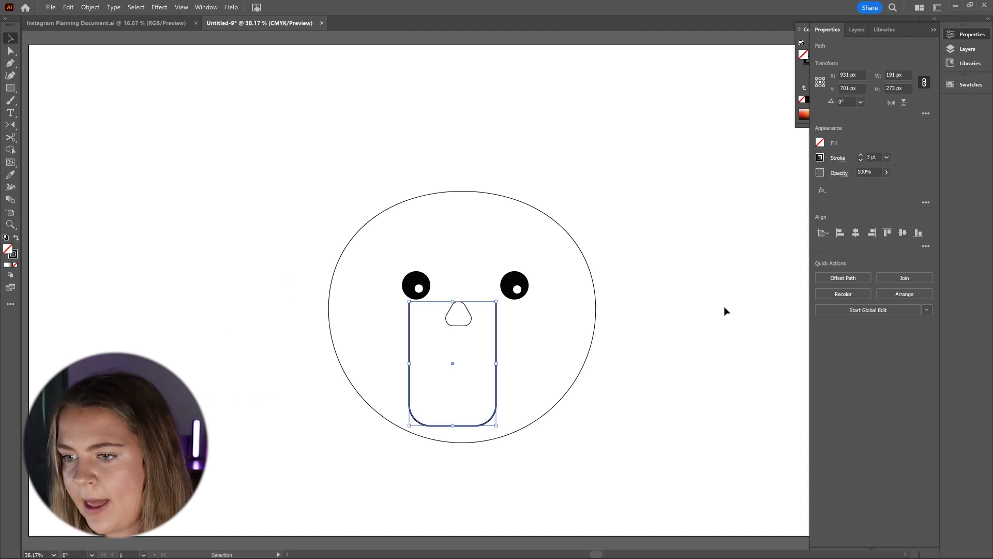
click(725, 311)
click(497, 362)
key(ctrl+plus)
key(ctrl+plus)
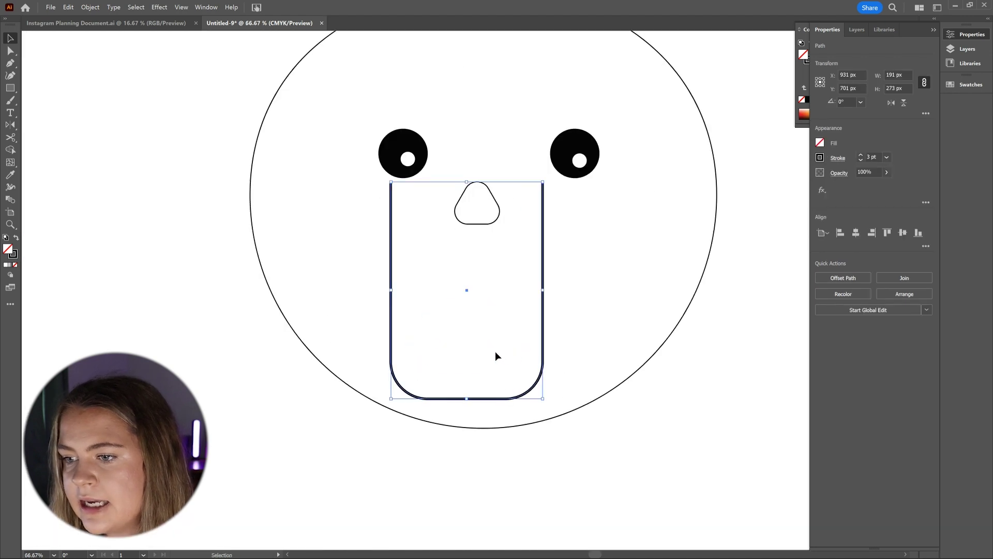
drag(543, 399, 474, 254)
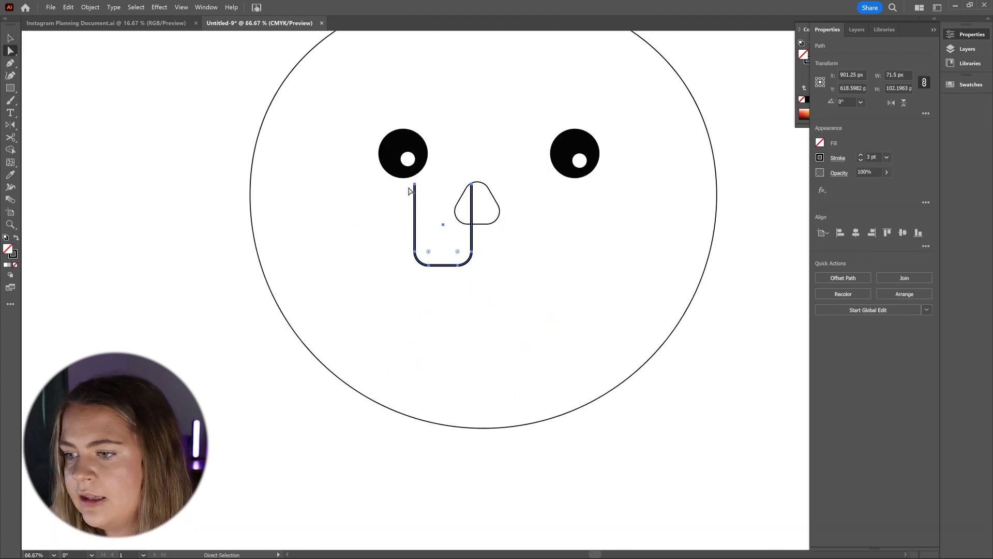
Step: Lower the path's top-left anchor to shorten its left side
key(a)
drag(415, 185, 415, 223)
key(v)
click(399, 279)
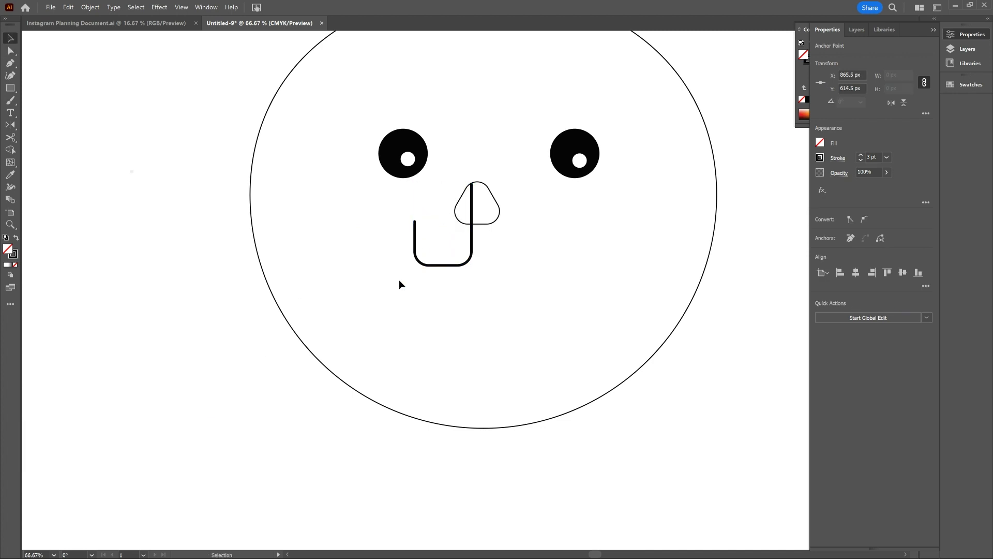
Step: Fill the nose white and bring it to the front
click(481, 225)
click(6, 265)
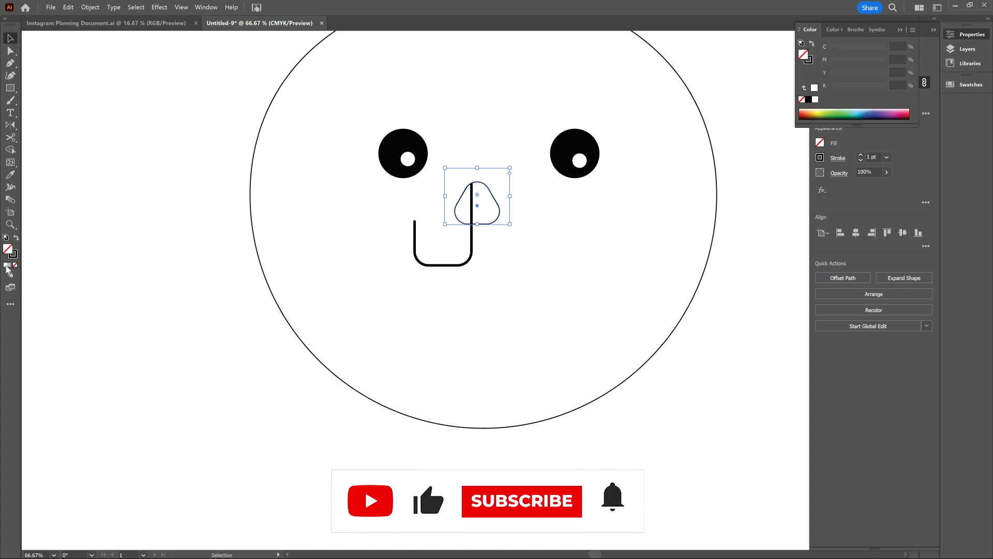
key(ctrl+shift+bracketright)
click(156, 267)
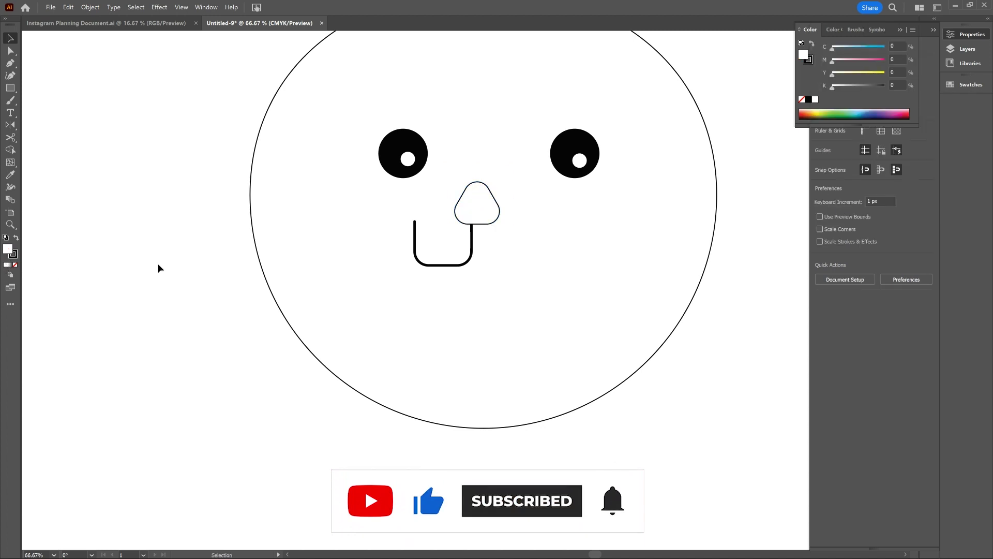
Step: Thicken the mouth stroke to 7 pt, nudge the nose up, and thicken its outline
click(416, 243)
click(861, 155)
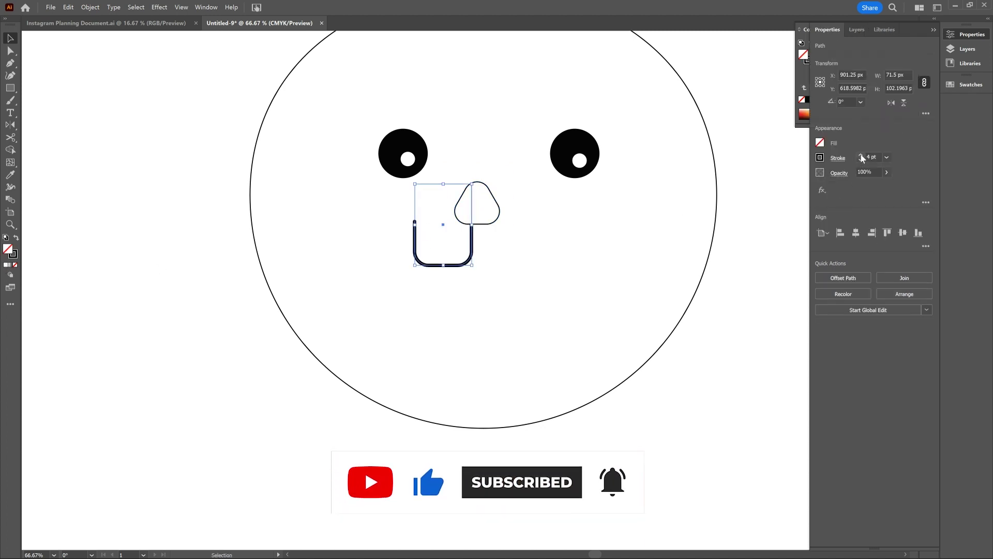
click(862, 155)
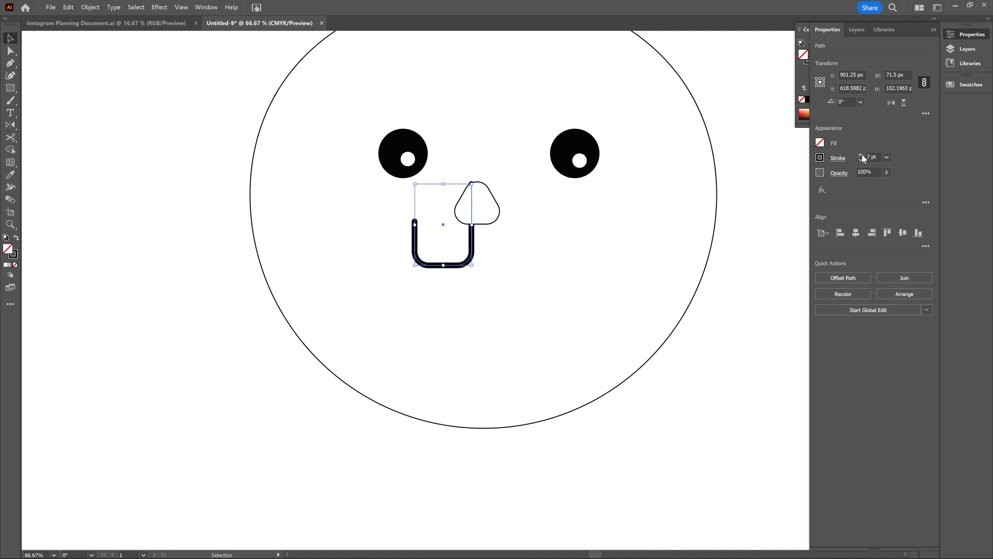
click(570, 261)
click(494, 223)
drag(494, 222, 494, 217)
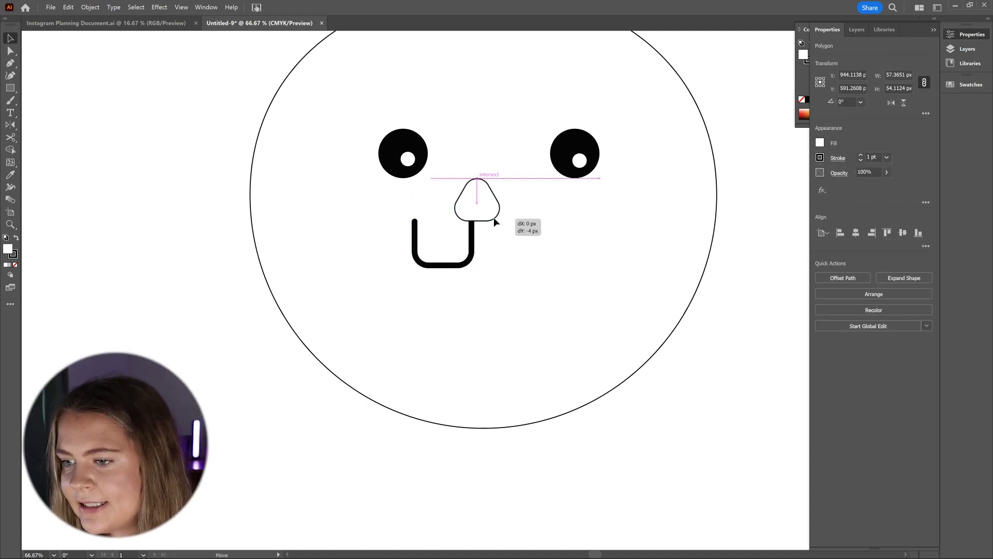
click(861, 156)
click(448, 266)
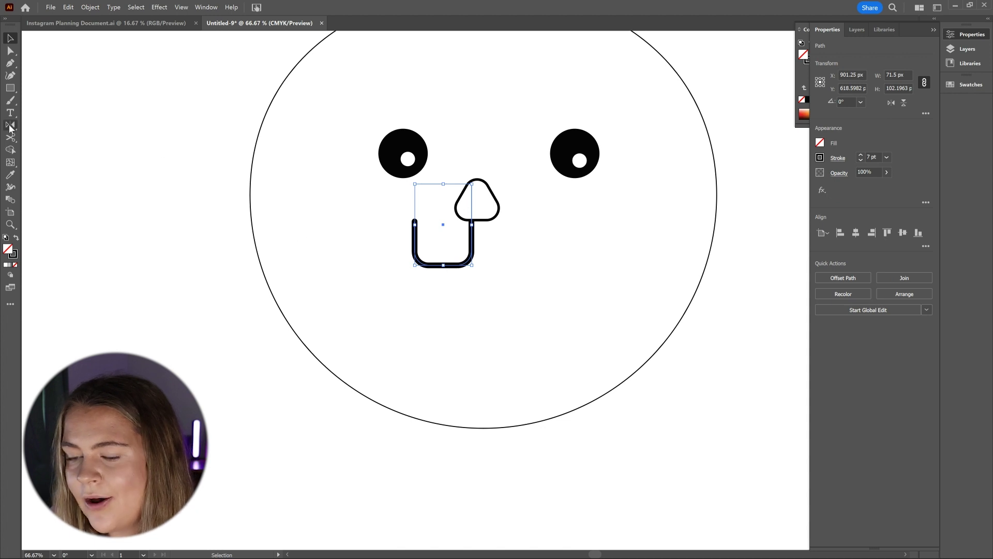
double_click(10, 126)
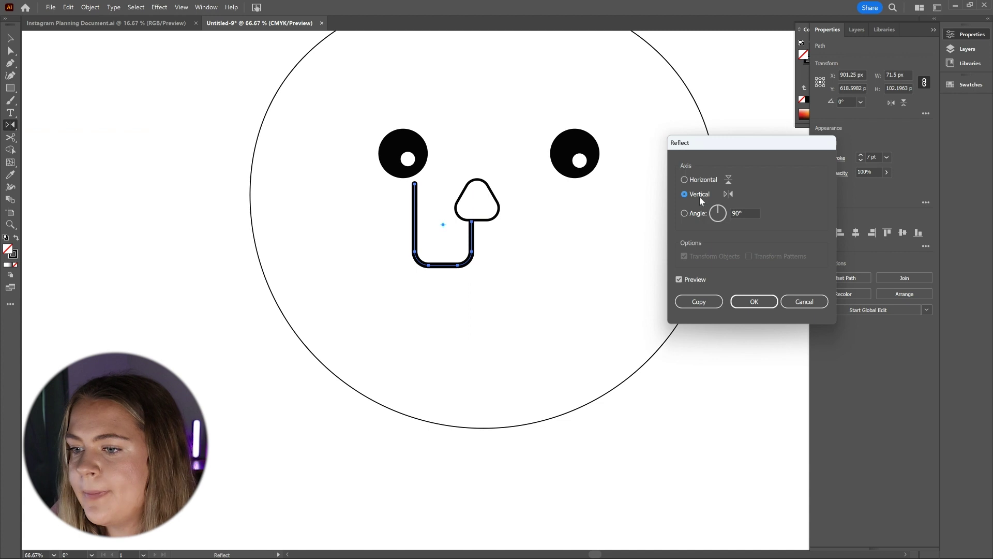
Step: Make a vertically reflected copy of the mouth half and set it beside the original under the nose
click(707, 303)
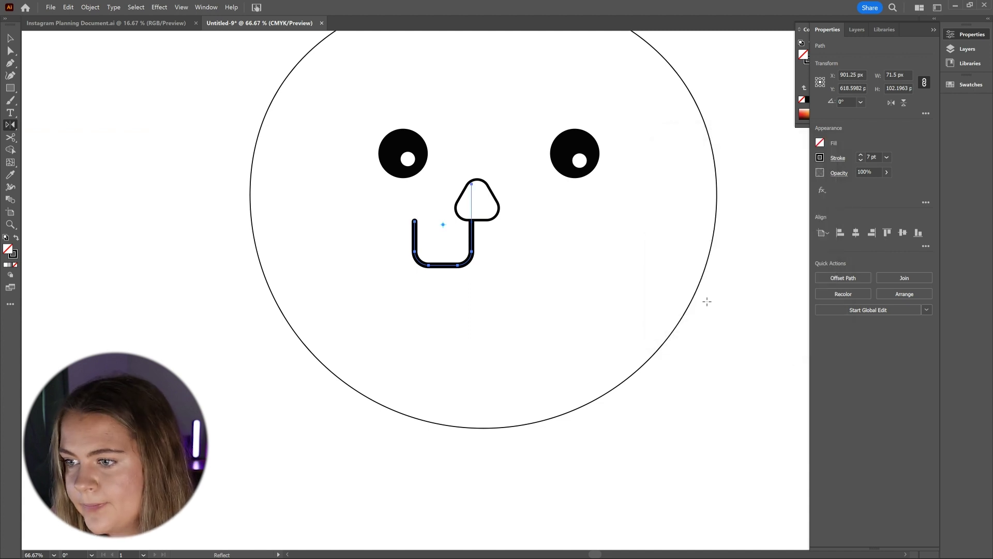
key(v)
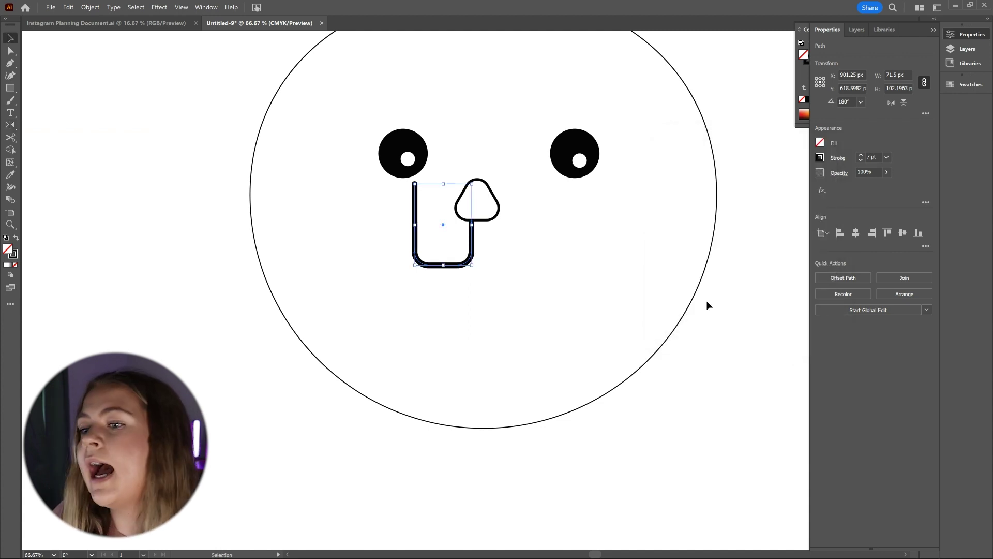
mouse_move(474, 242)
mouse_down()
mouse_move(534, 249)
mouse_move(477, 250)
mouse_up()
shift+click(472, 251)
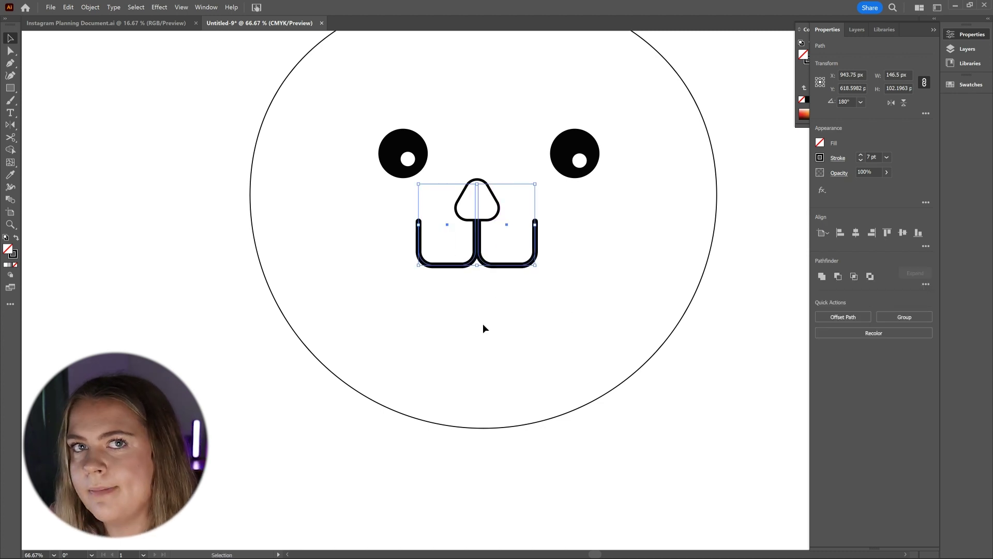
click(483, 324)
key(ctrl+0)
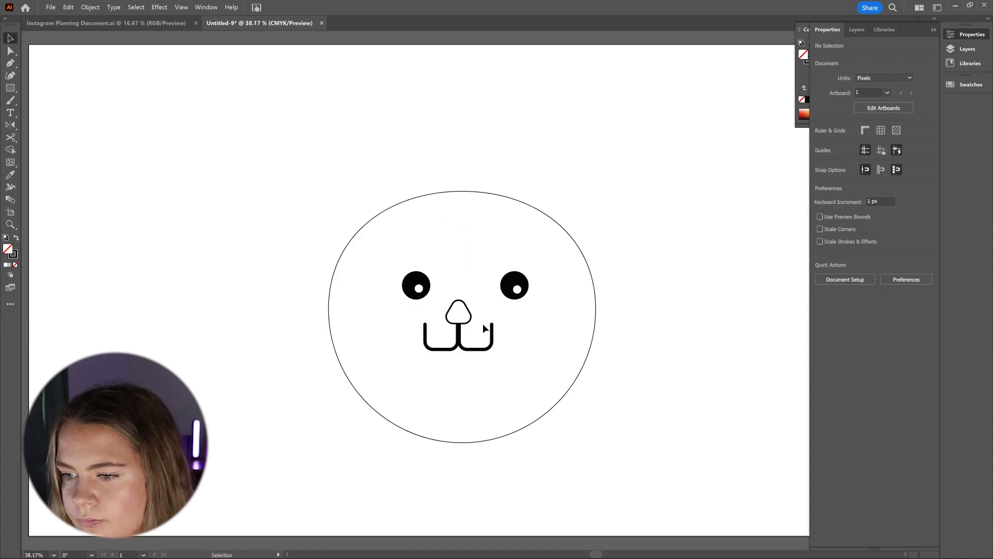
key(m)
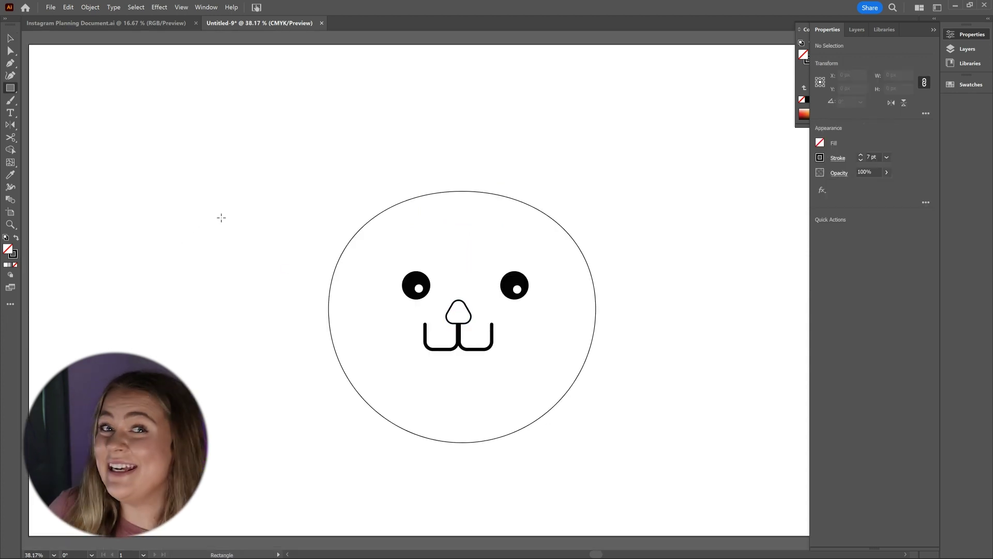
Step: Draw a tall rectangle over the head's top left and pull its bottom-right corner inward to taper it
mouse_move(211, 138)
mouse_down()
mouse_move(245, 197)
mouse_move(264, 271)
mouse_move(396, 244)
mouse_up()
key(v)
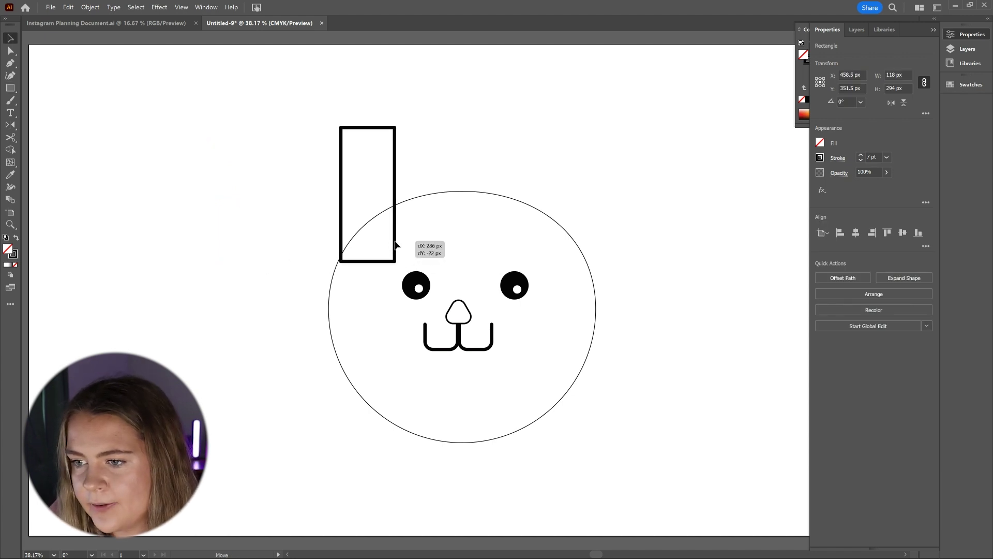
drag(396, 244, 396, 245)
key(a)
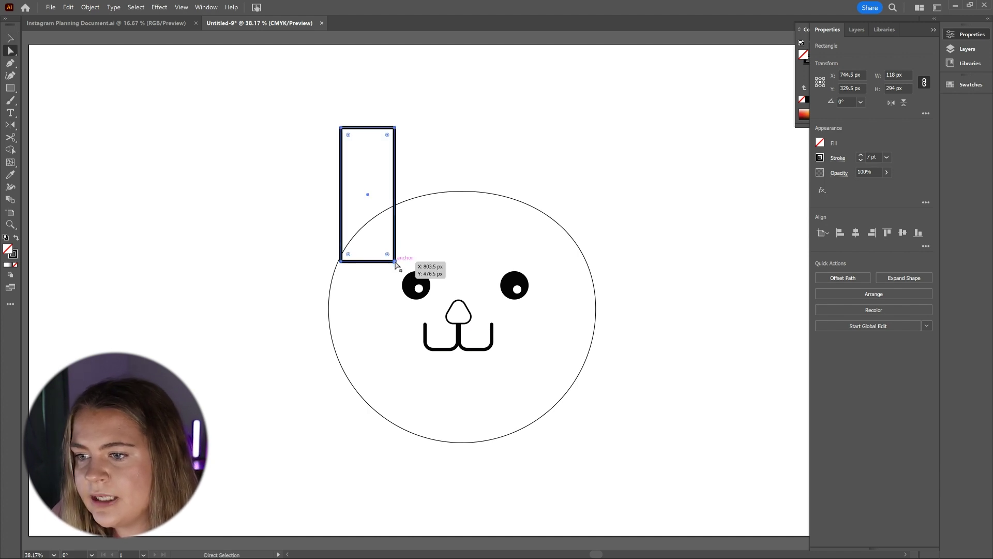
click(394, 261)
drag(395, 262, 349, 262)
key(v)
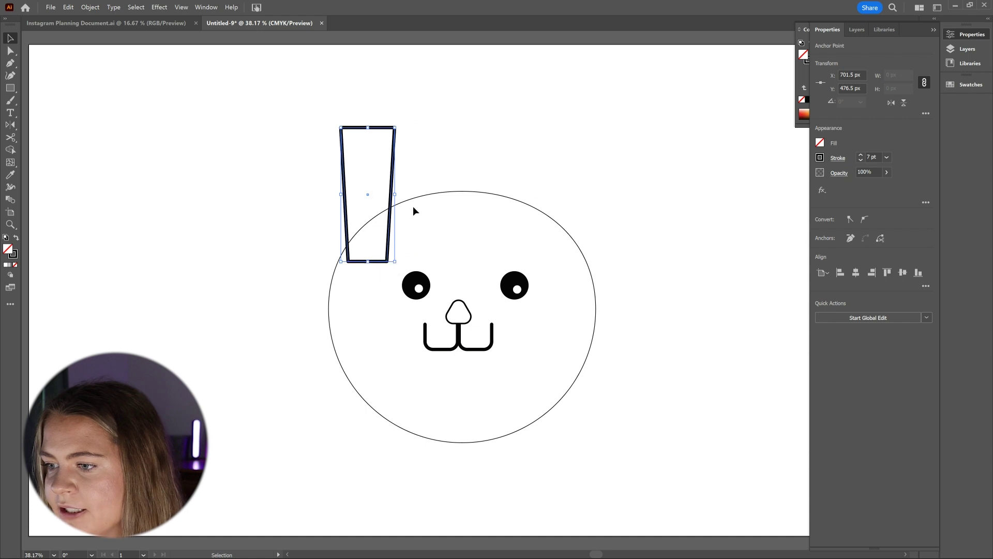
Step: Round the shape's two top corners into a full arch
key(a)
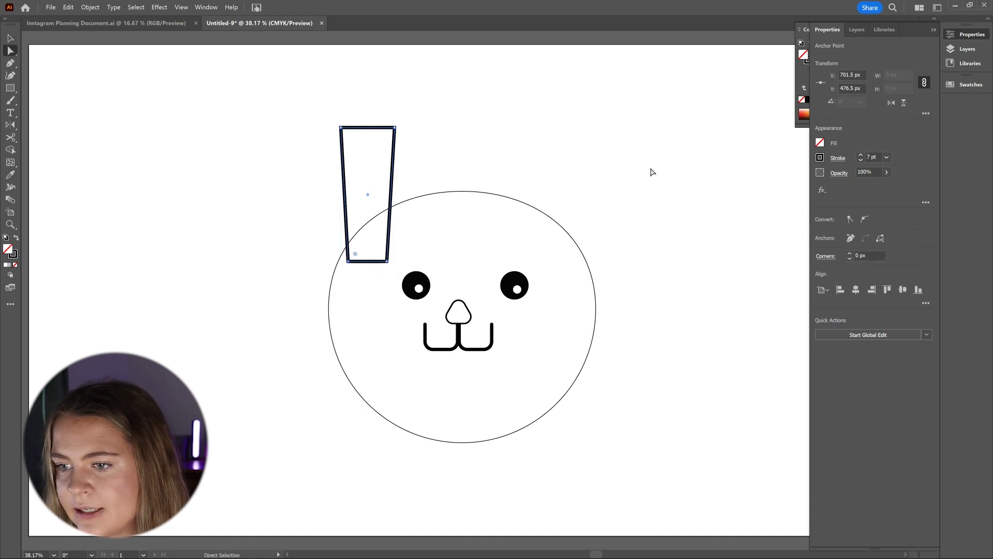
click(341, 128)
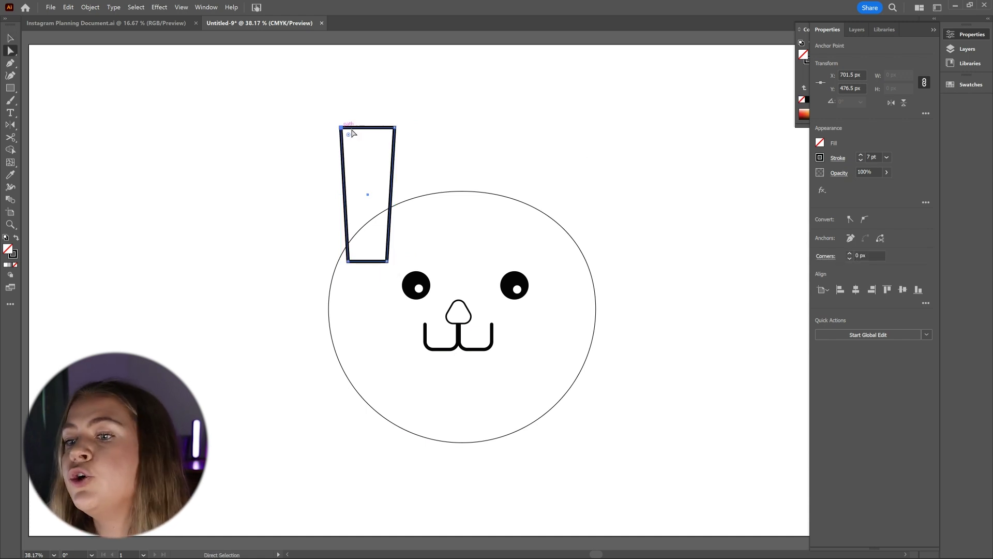
shift+click(395, 129)
drag(388, 136, 372, 155)
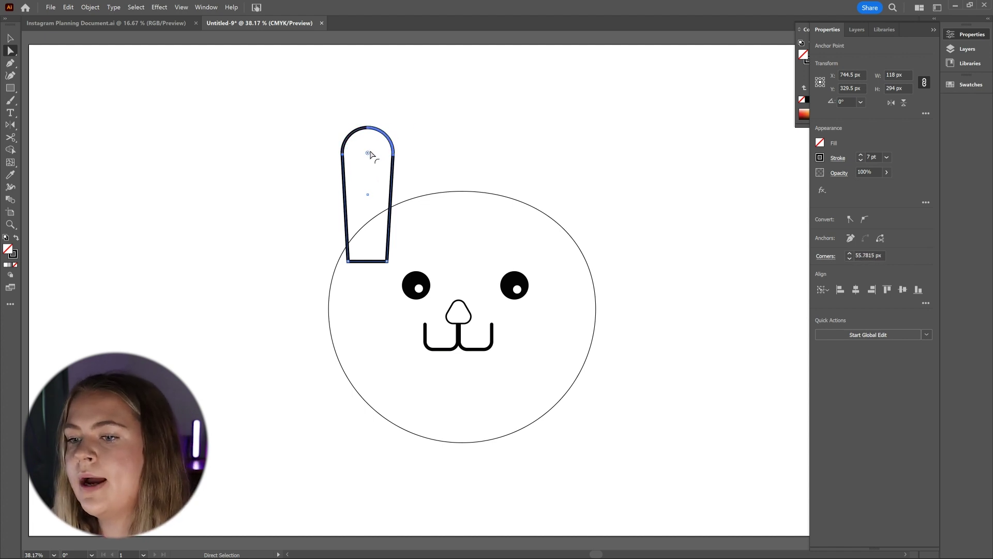
key(v)
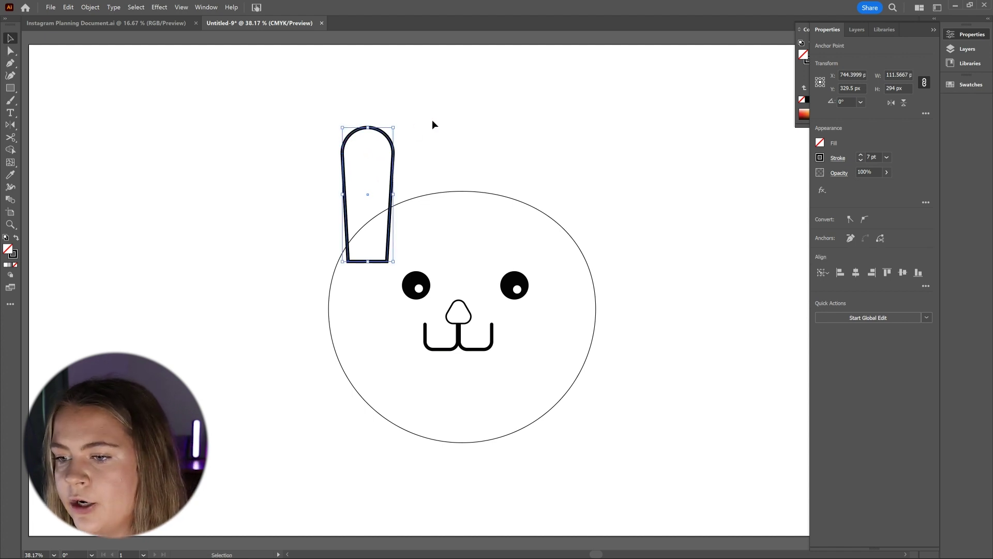
click(459, 123)
Step: Apply Object > Path > Offset Path with a 36 px offset around the ear shape
click(389, 140)
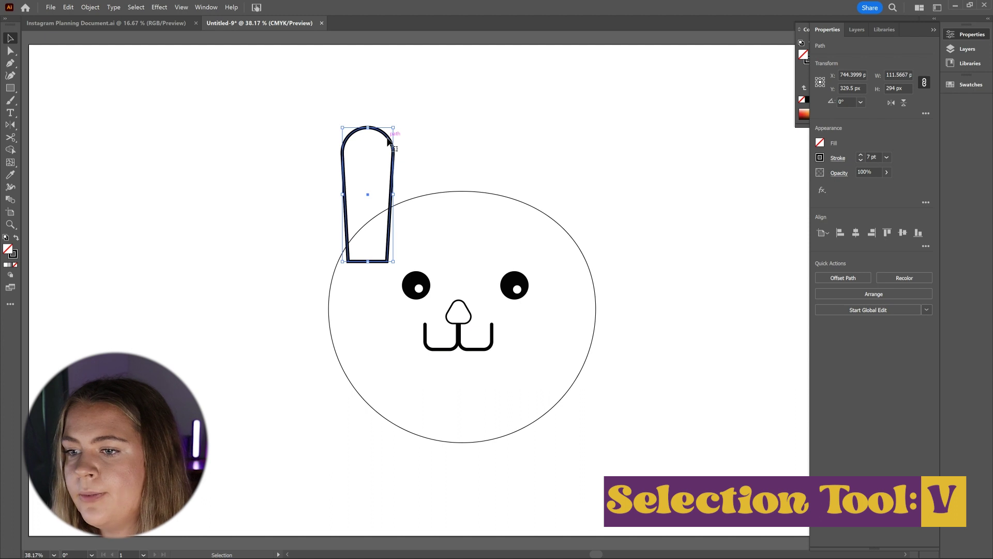
click(89, 8)
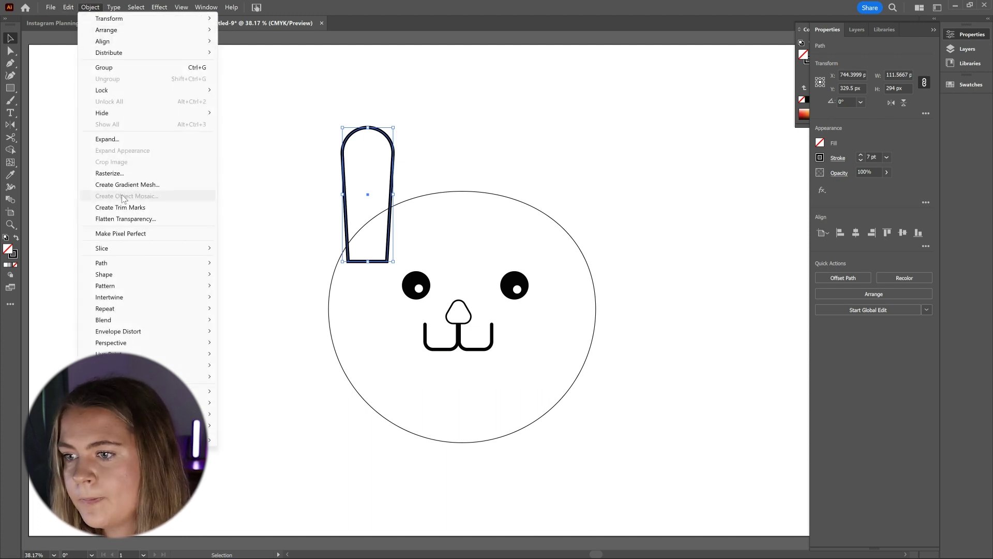
mouse_move(135, 260)
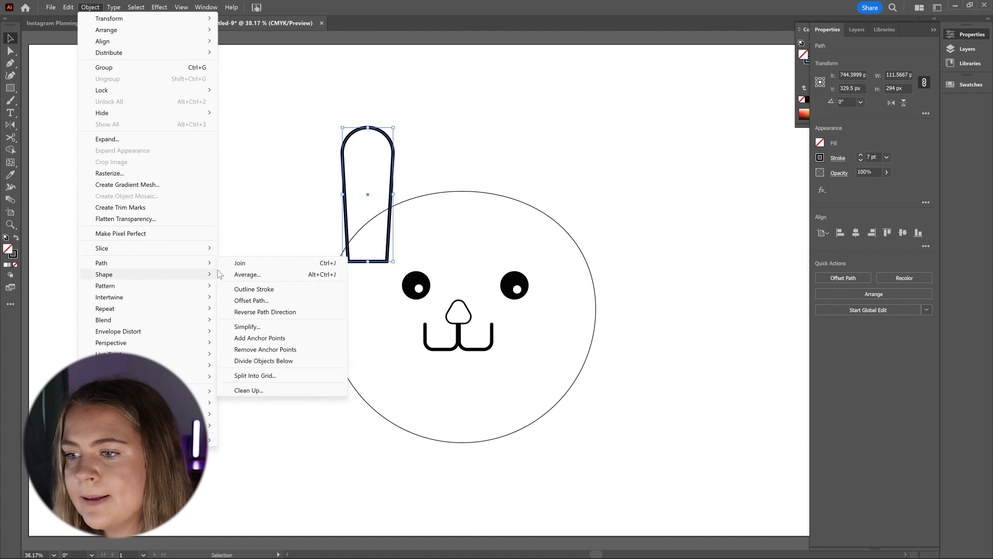
click(242, 301)
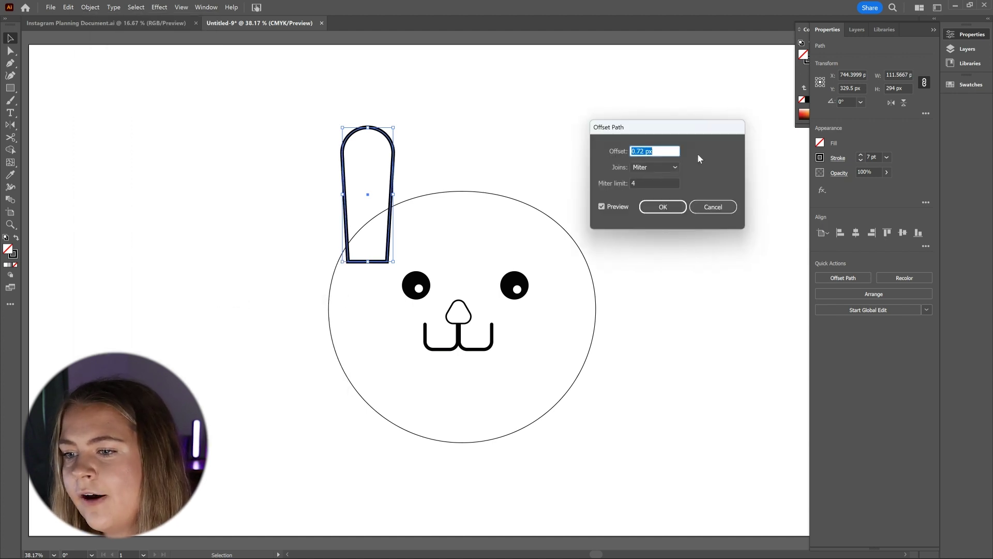
text(29)
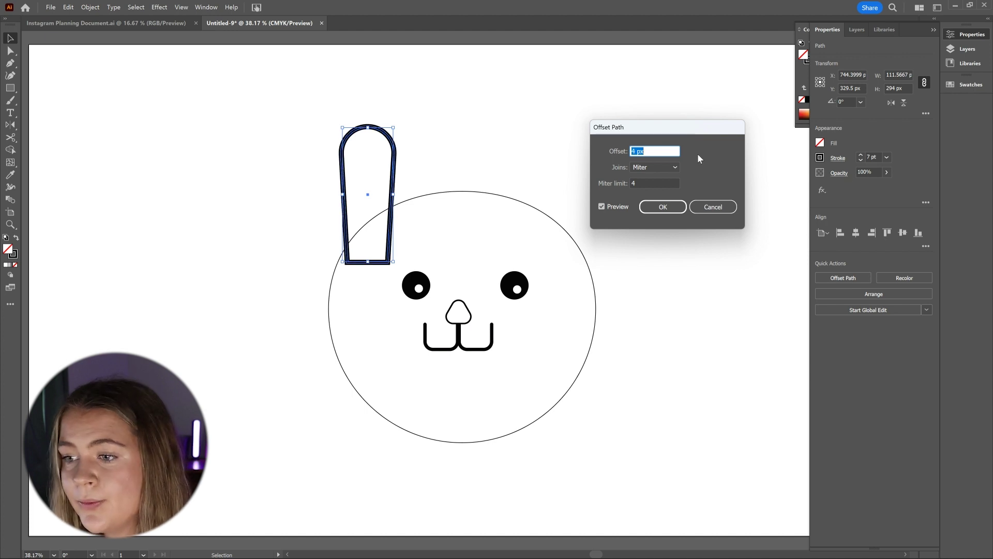
text(31)
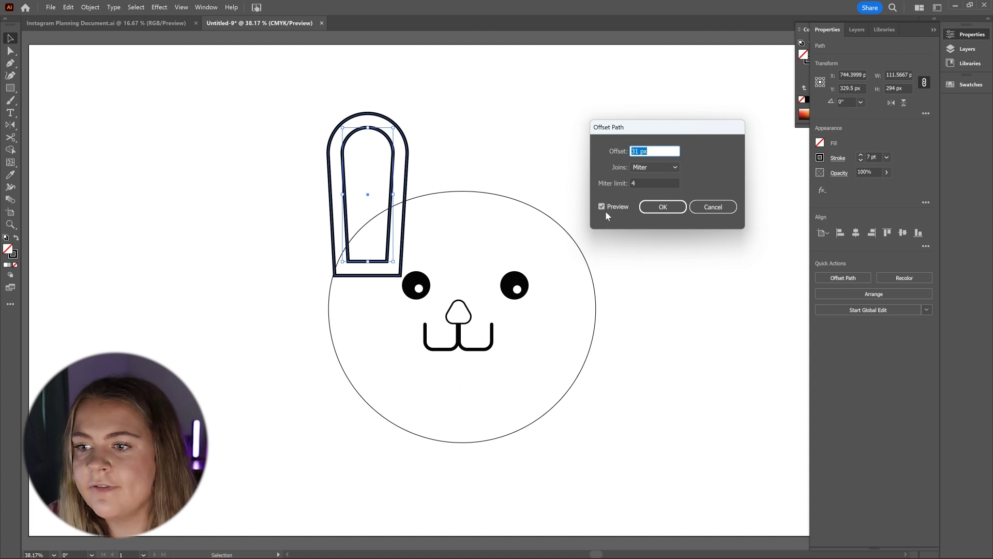
key(Up)
key(Up)
key(Up)
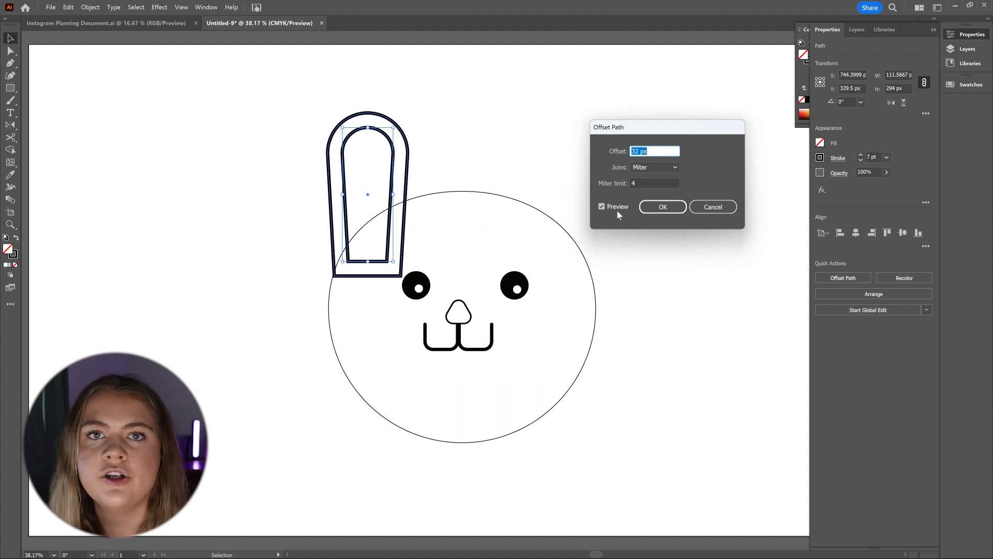
key(Up)
key(Up)
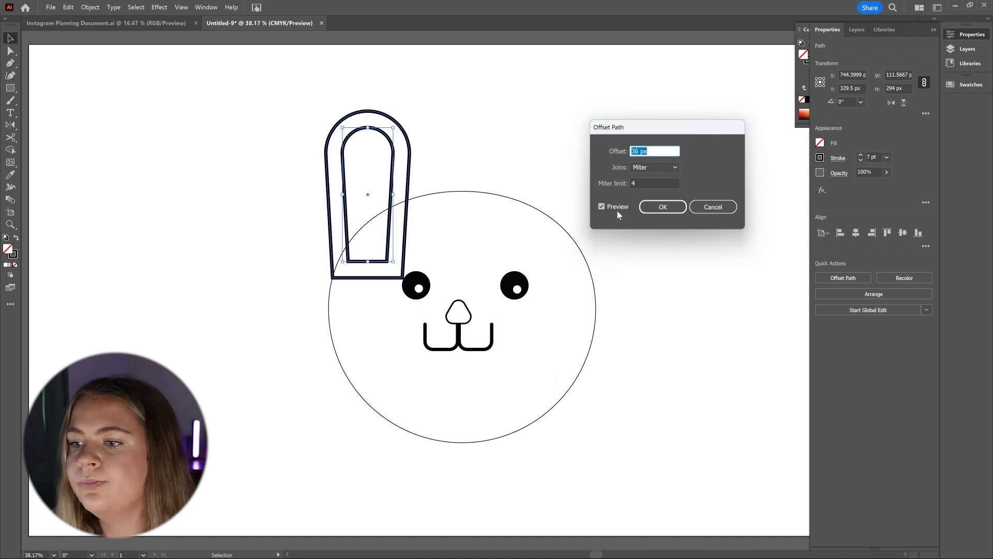
click(662, 208)
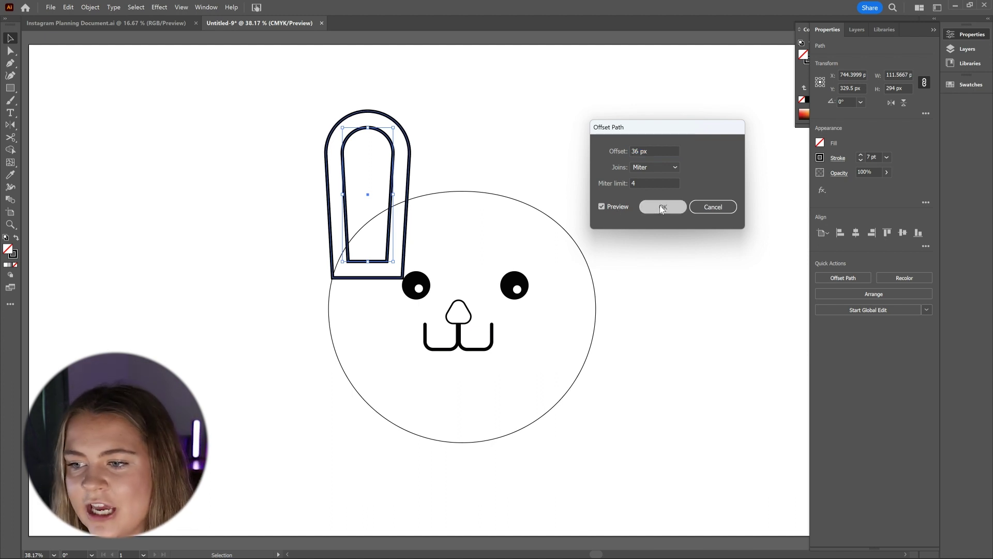
Step: Fill the ear a pale pink
double_click(7, 249)
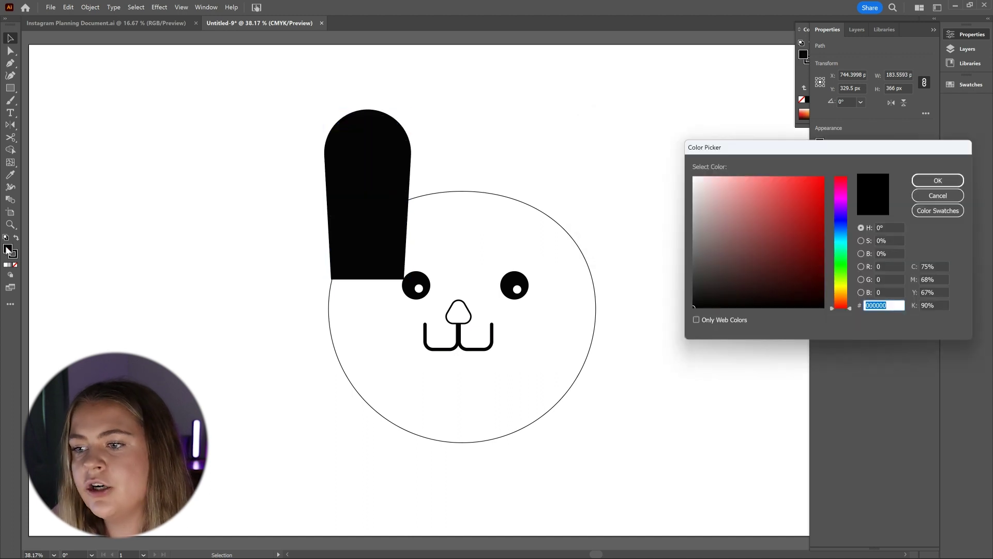
drag(841, 305, 841, 186)
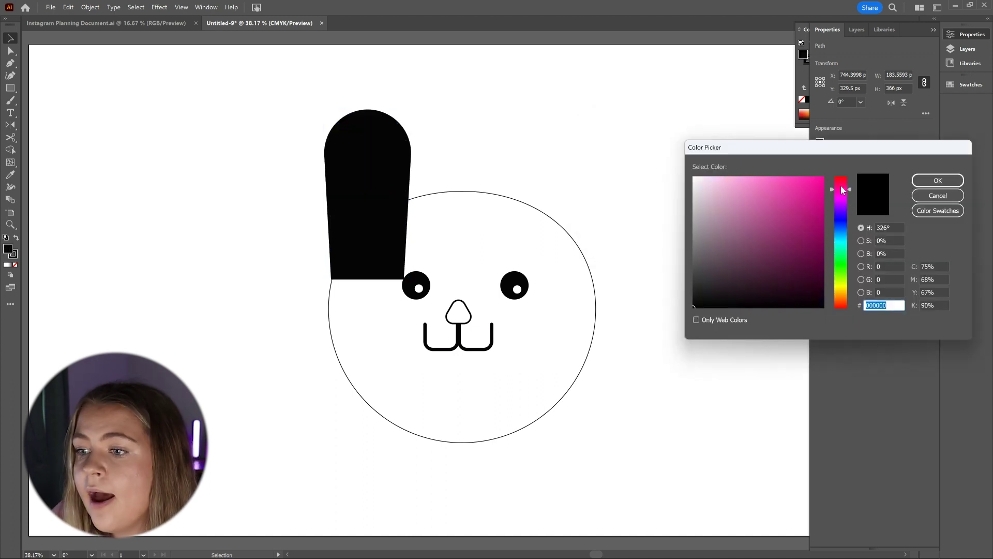
mouse_move(694, 183)
mouse_down()
mouse_move(721, 176)
mouse_move(706, 192)
mouse_move(700, 183)
mouse_up()
click(947, 183)
Step: Split off the inner ear with Shape Builder and fill it a deeper pink, E5C7D6
key(shift+m)
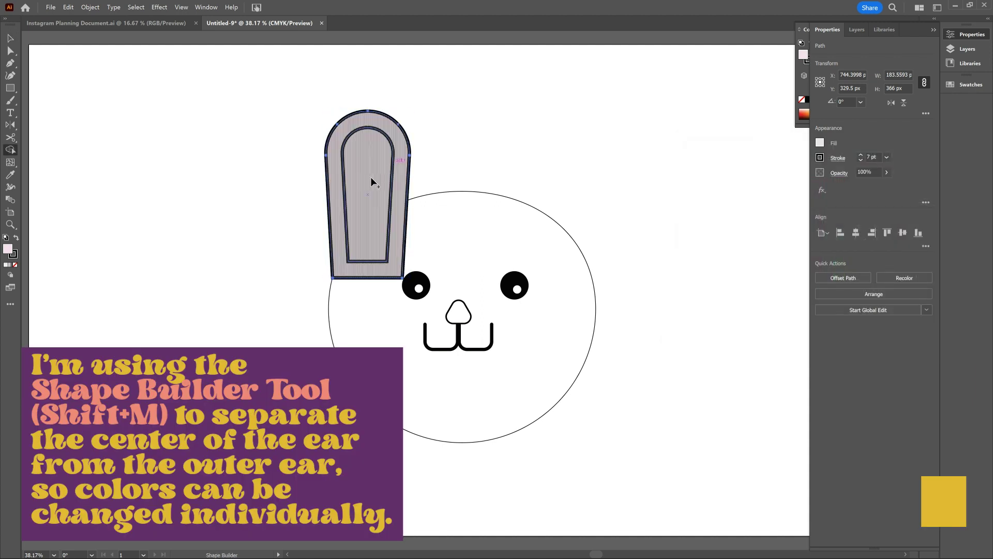
click(373, 181)
key(ctrl+shift+a)
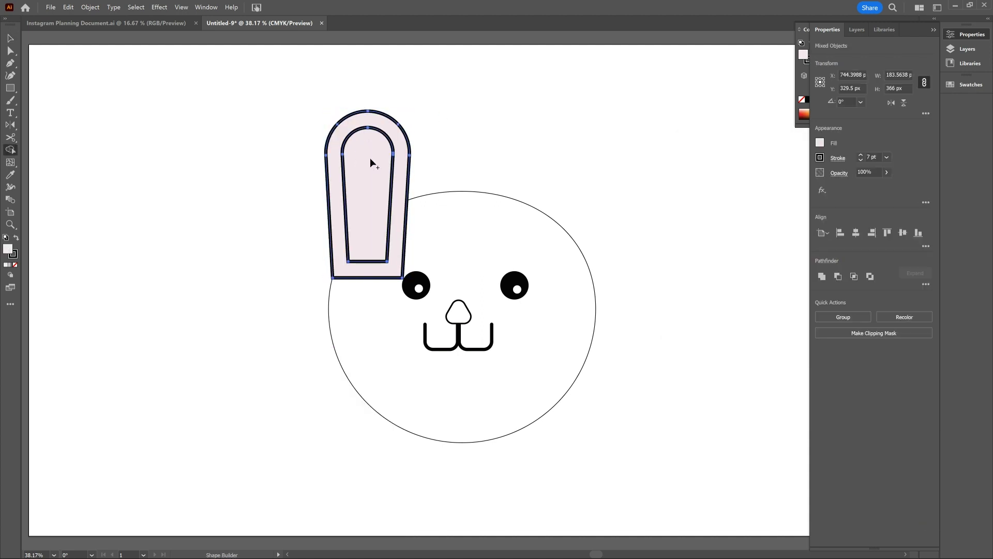
key(v)
click(377, 170)
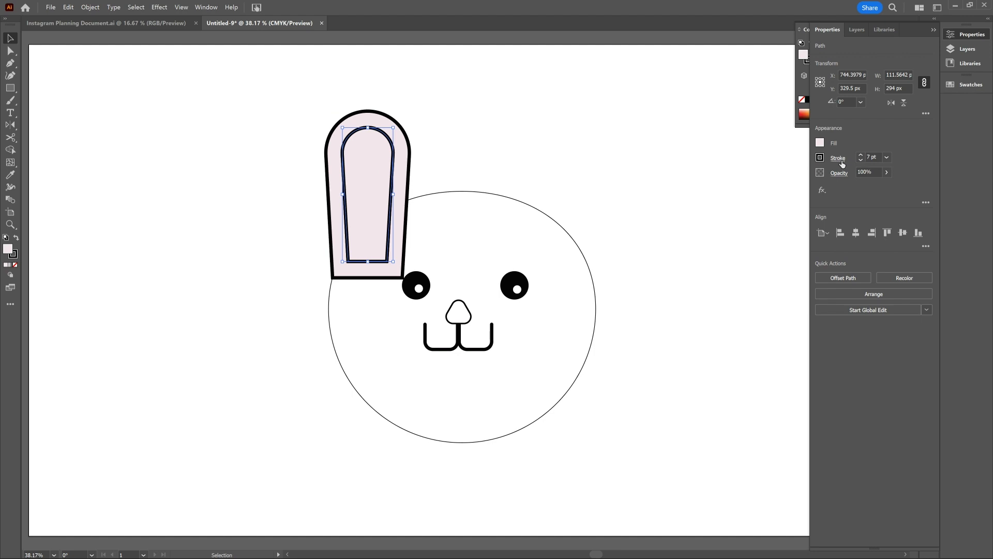
click(820, 143)
double_click(8, 249)
text(E5C7D6)
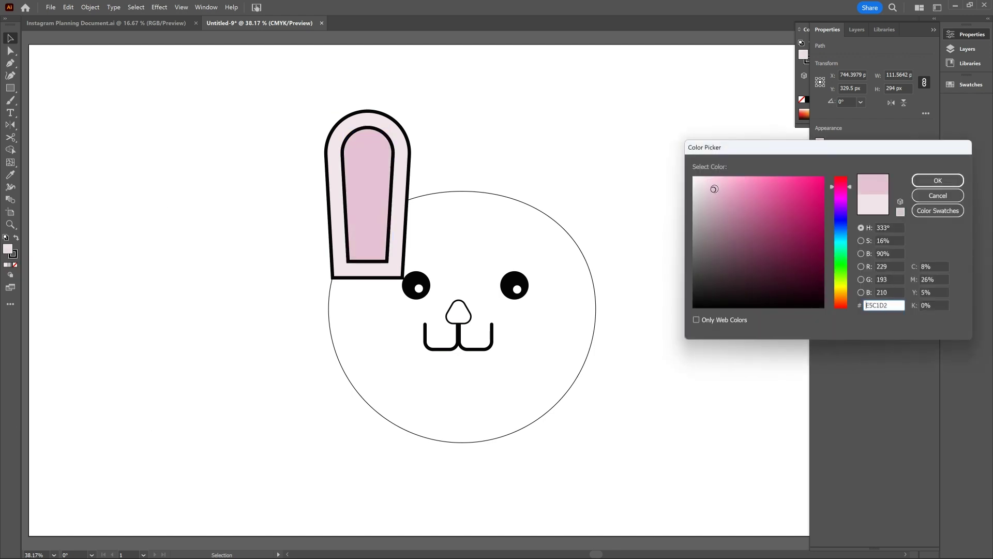
key(Return)
Step: Remove the outlines from both ear pieces
shift+click(402, 155)
click(861, 160)
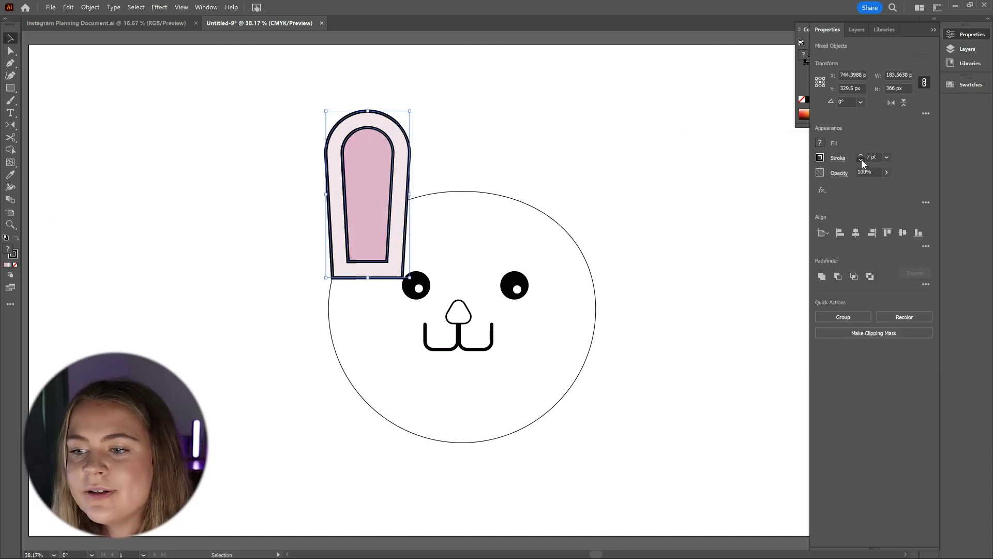
click(861, 160)
click(651, 146)
Step: Rotate the ear about 16° outward and nudge it up-left
mouse_move(348, 94)
mouse_down()
mouse_move(408, 124)
mouse_move(386, 104)
mouse_up()
drag(379, 184, 372, 154)
click(505, 141)
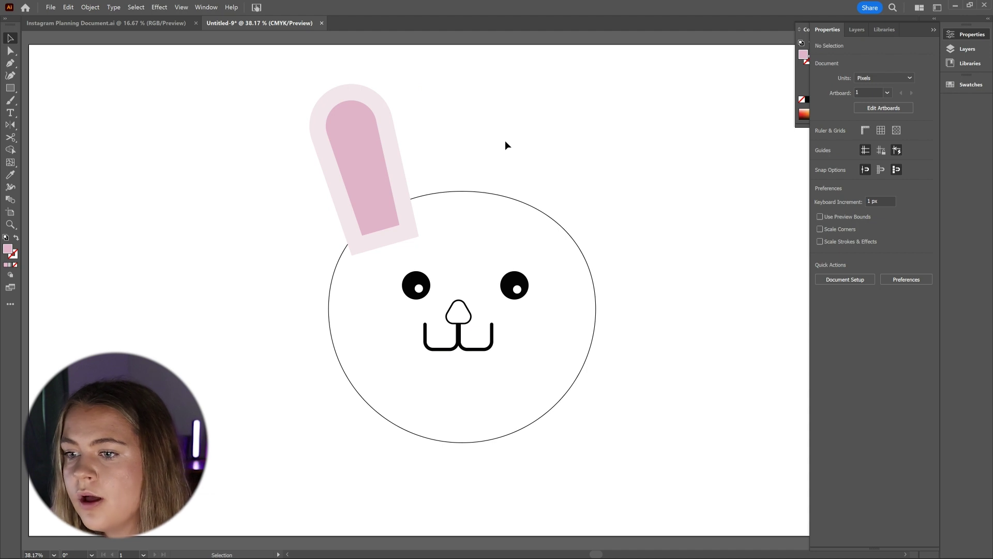
Step: Make a vertically reflected copy of the ear and move it 400 px right as the right ear
click(348, 118)
double_click(10, 126)
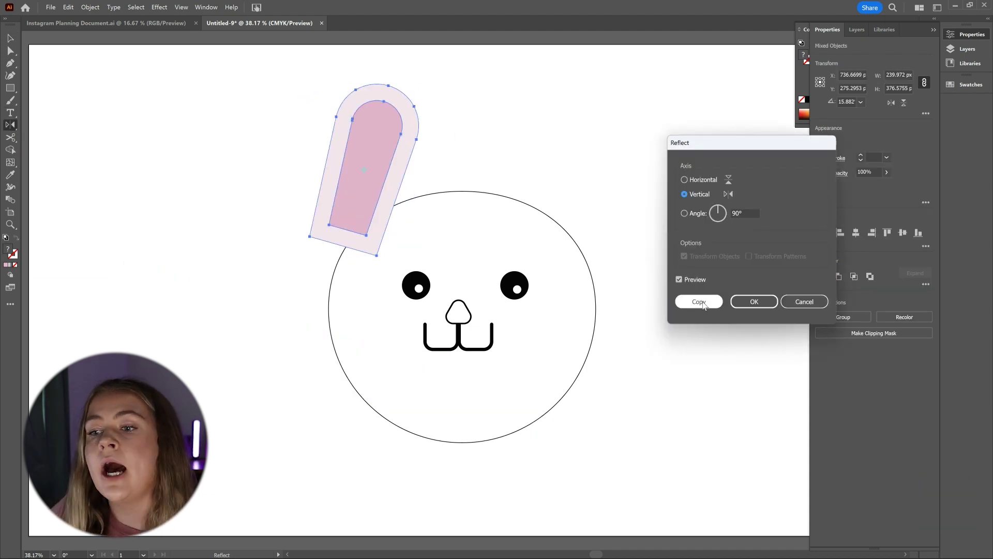
click(699, 301)
key(v)
drag(370, 196, 560, 197)
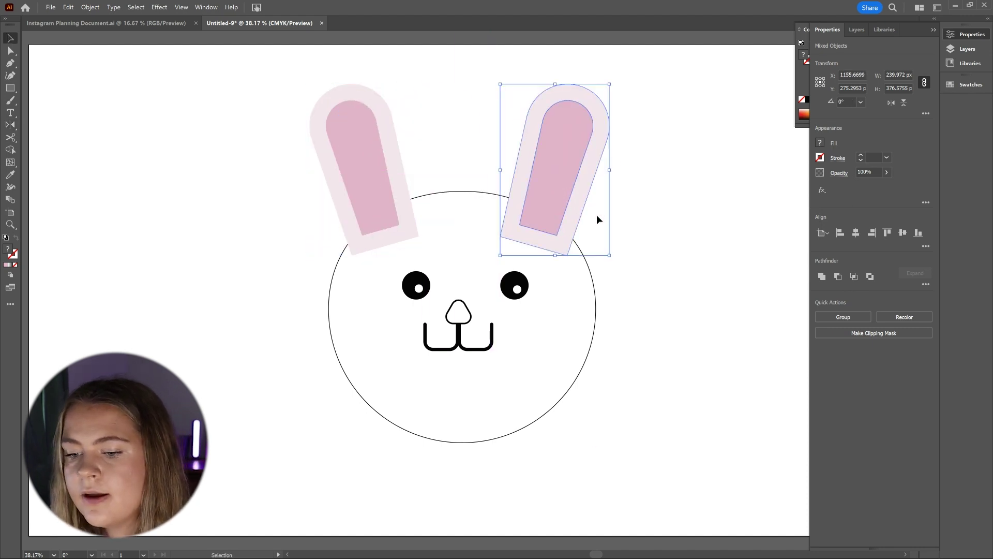
click(653, 247)
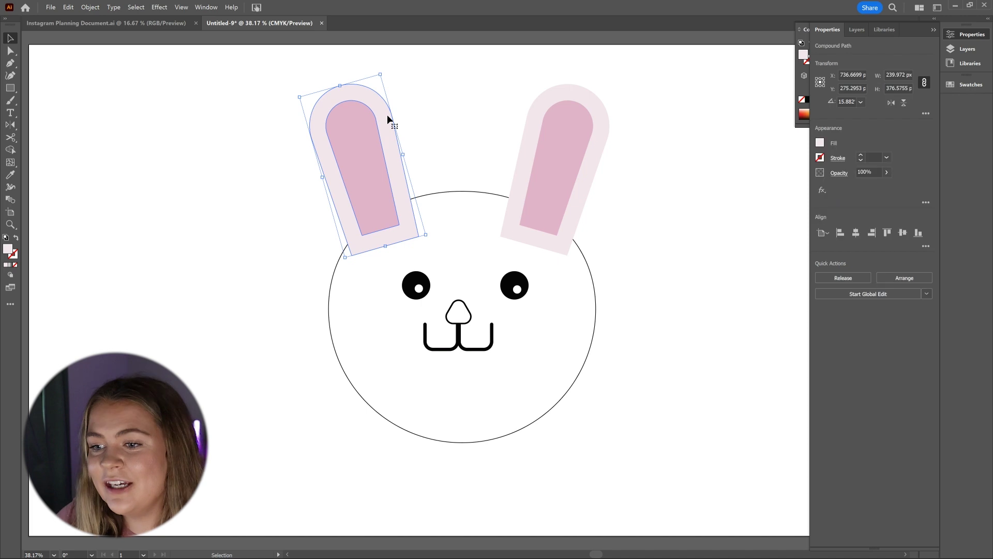
Step: Rotate the left ear outward, merge its two pieces, and move it about 60 px left
key(a)
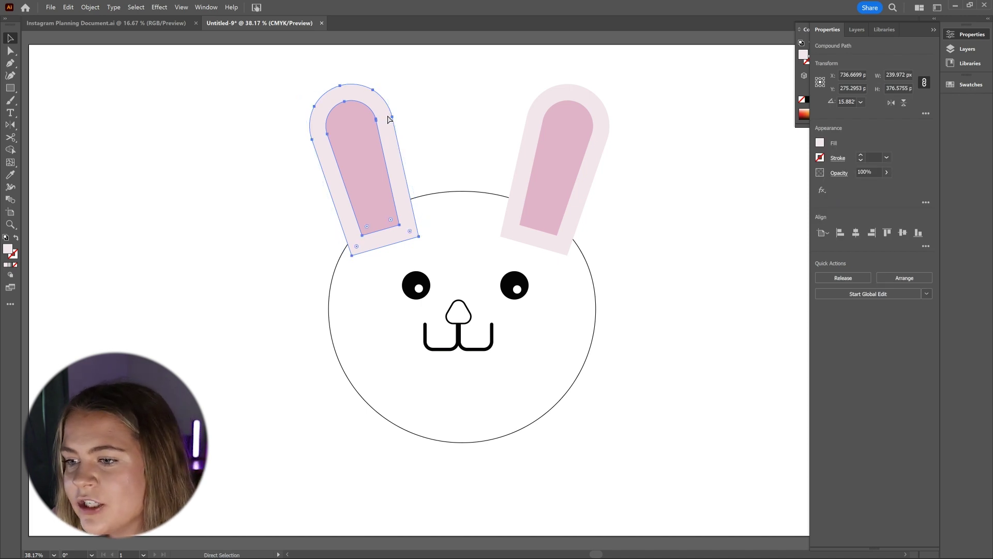
key(ctrl)
drag(393, 79, 392, 119)
key(shift+m)
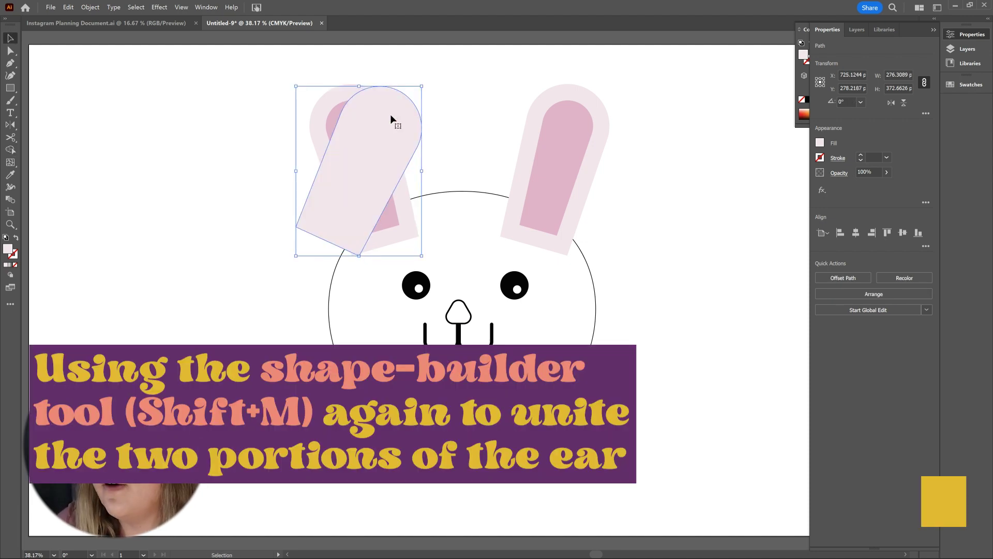
drag(380, 119, 350, 115)
key(a)
drag(331, 256, 288, 251)
Step: Round the left ear's sharp bottom corner and select the whole ear
click(275, 322)
click(231, 272)
click(290, 249)
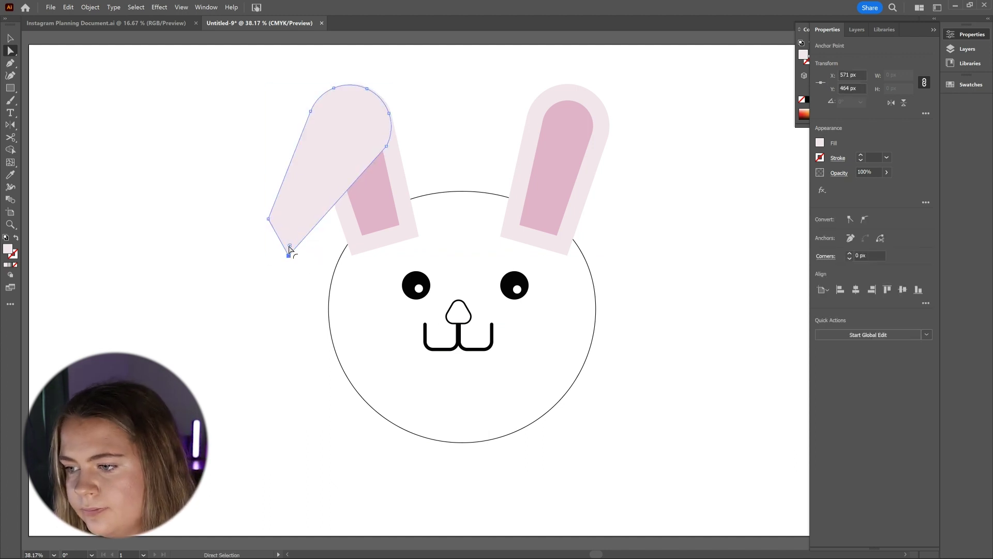
click(271, 333)
click(267, 228)
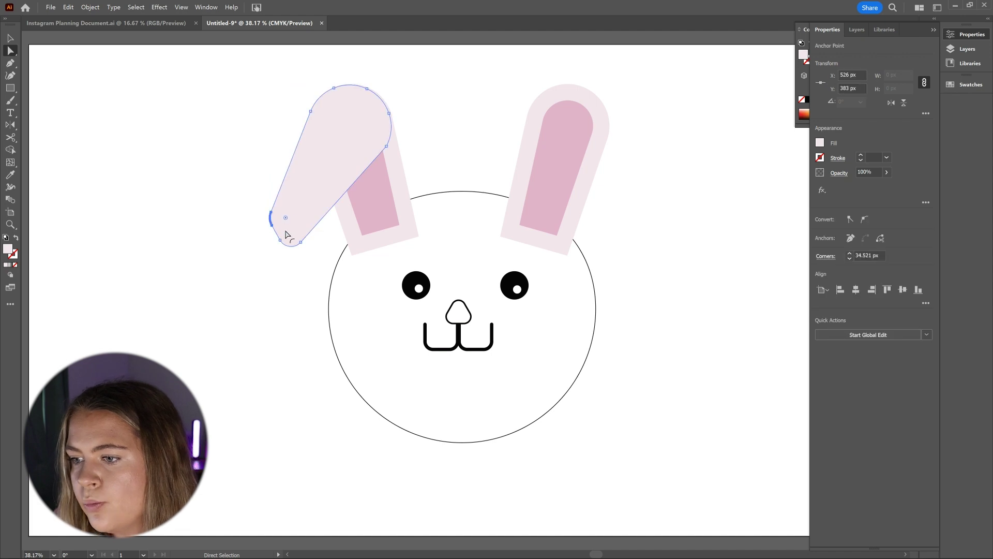
click(266, 330)
click(292, 249)
click(293, 343)
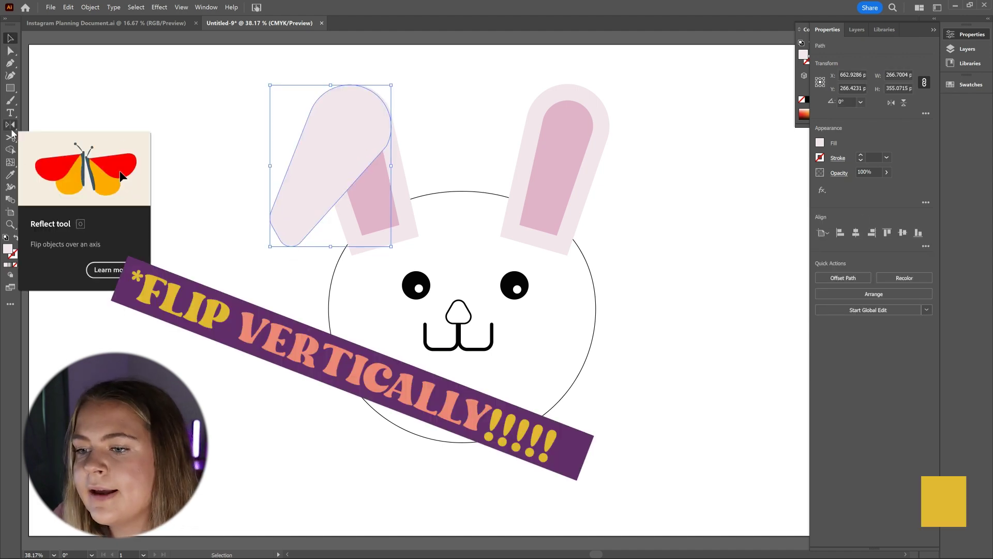
Step: Try a reflected copy of the left ear over the right ear, then undo it
double_click(10, 128)
click(699, 301)
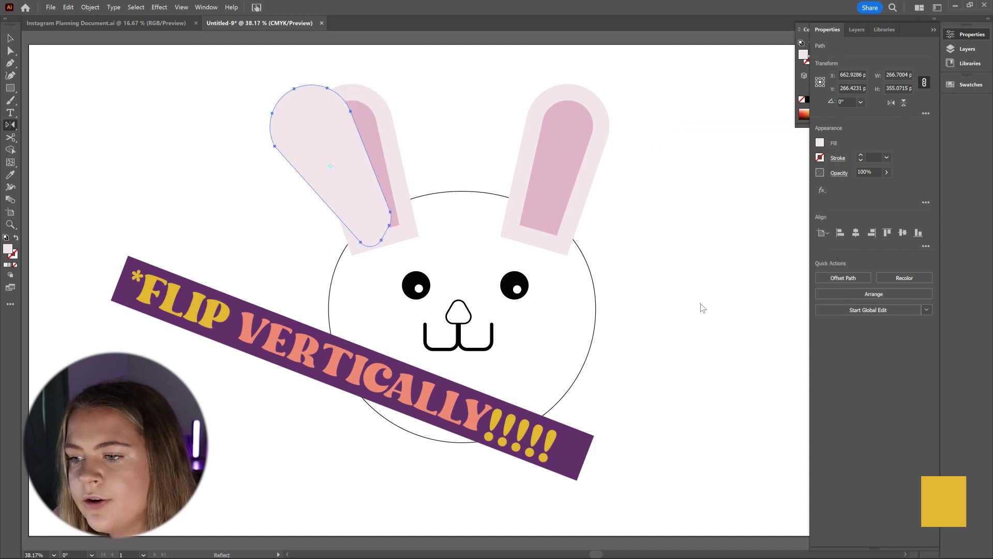
key(v)
drag(330, 166, 586, 166)
click(648, 366)
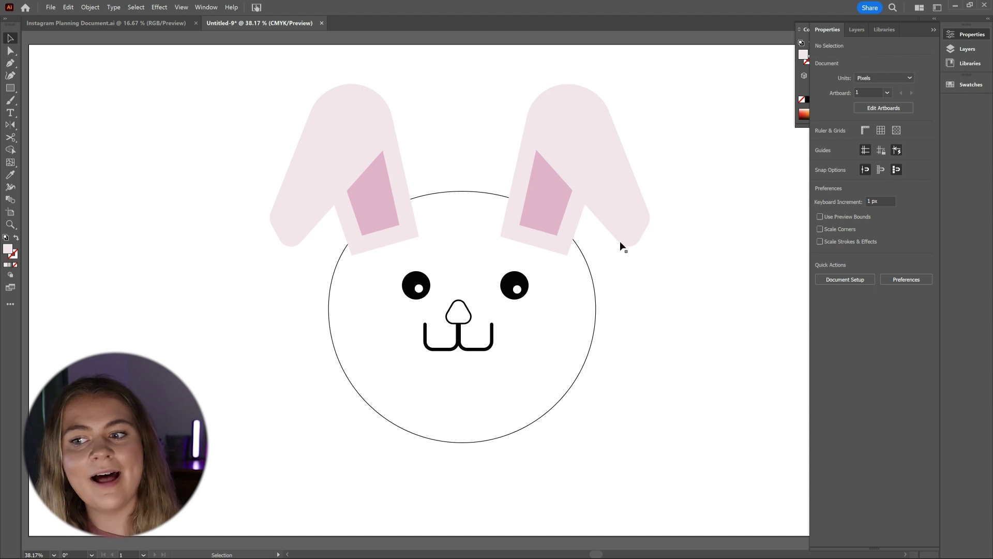
key(ctrl+z)
key(ctrl+z)
key(ctrl+z)
key(l)
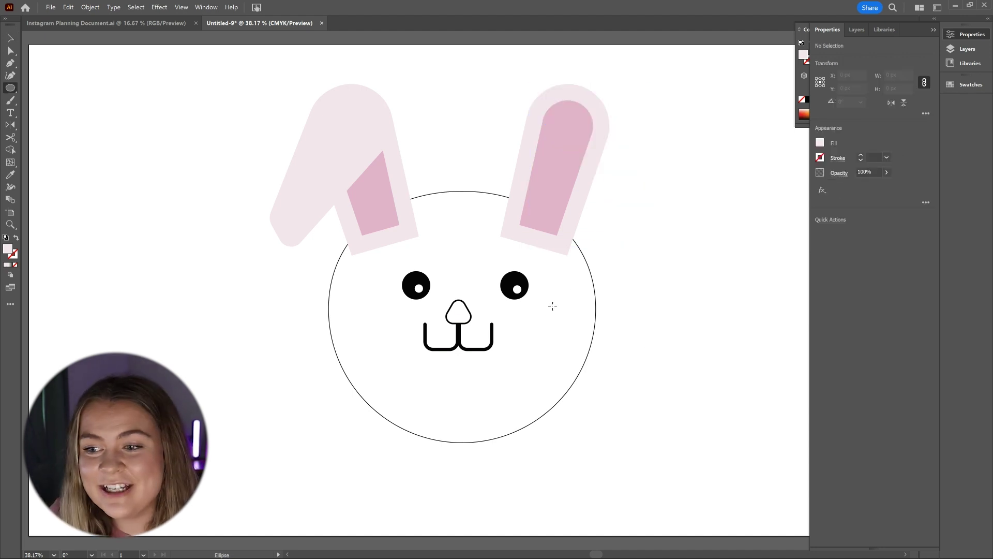
Step: Draw a right-cheek oval, sample the inner-ear pink, then deepen it to D39BB7
drag(521, 317, 570, 350)
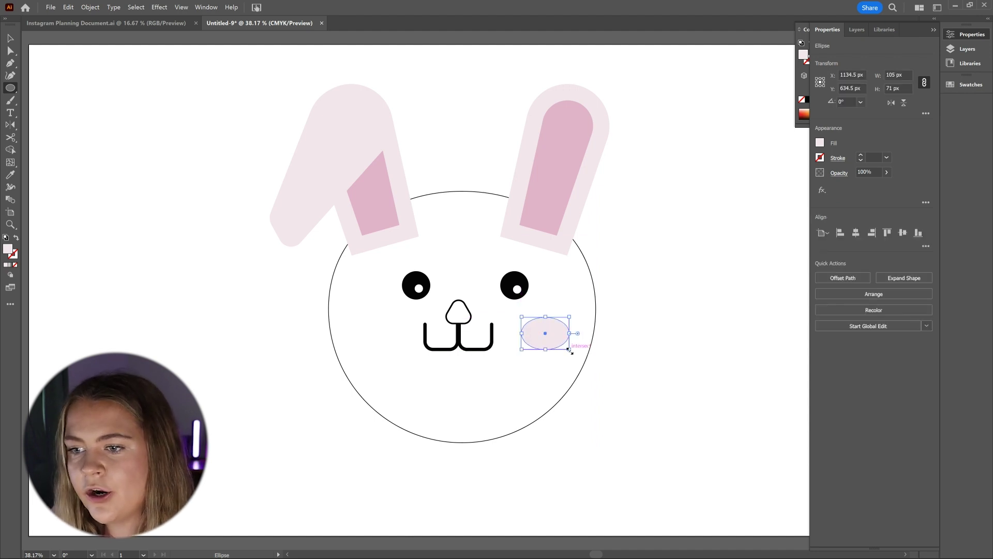
key(v)
key(i)
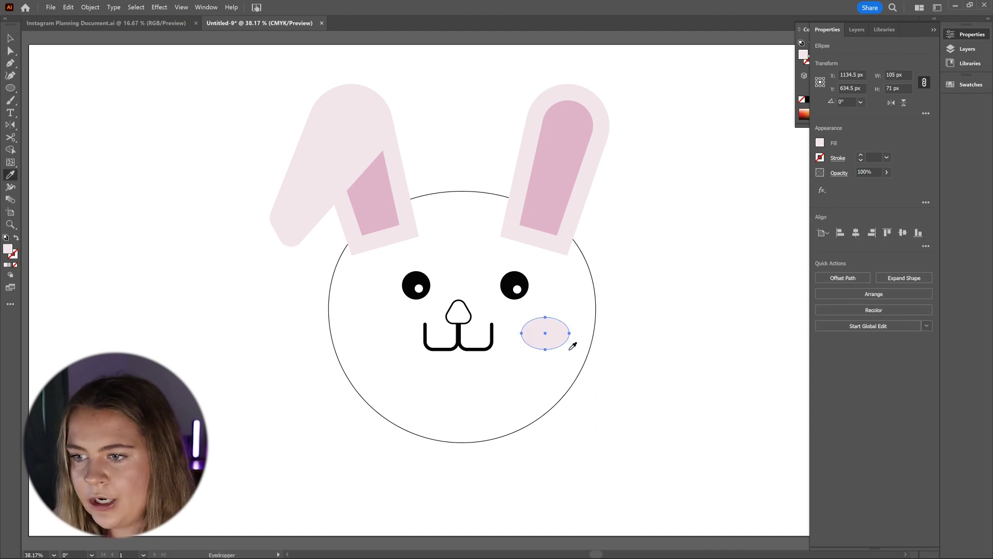
click(554, 211)
key(v)
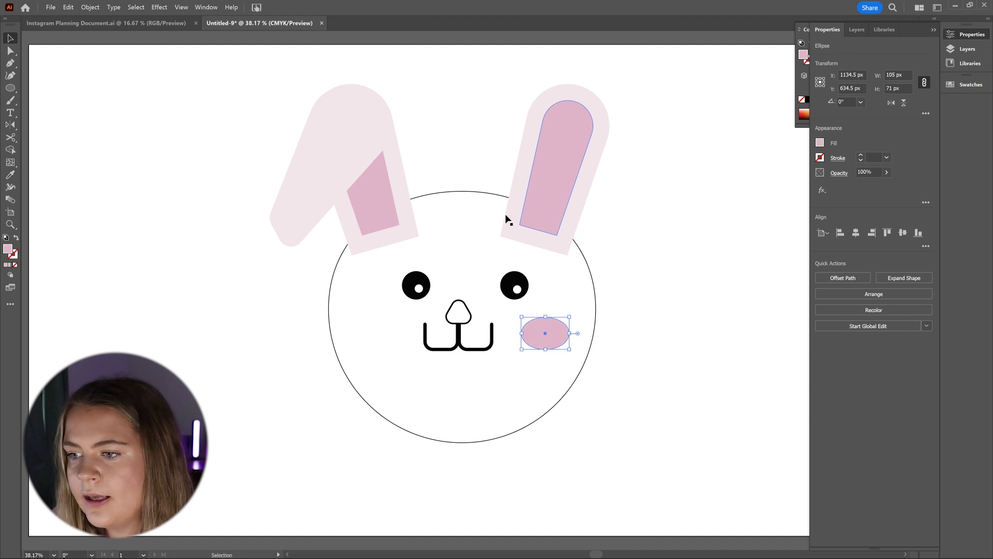
double_click(8, 251)
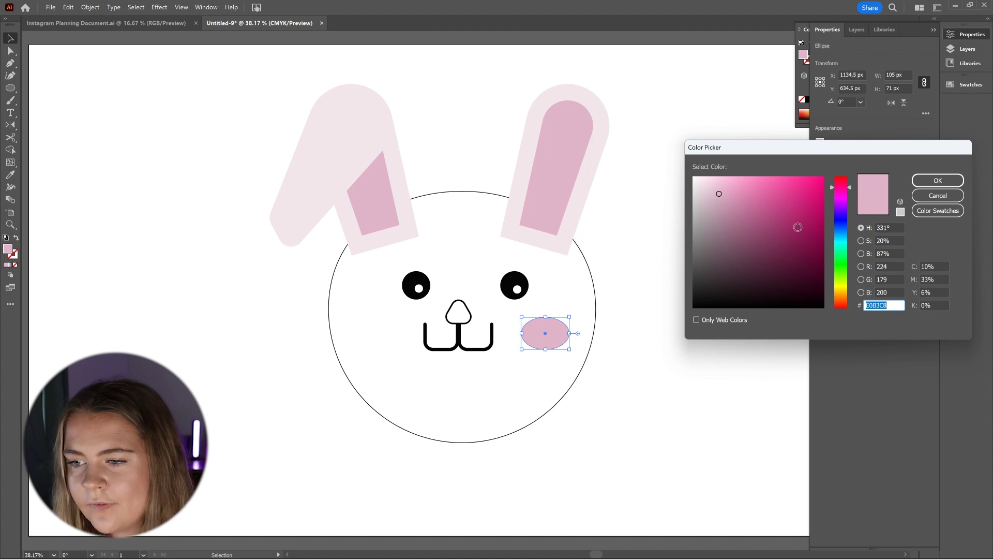
drag(722, 192, 730, 199)
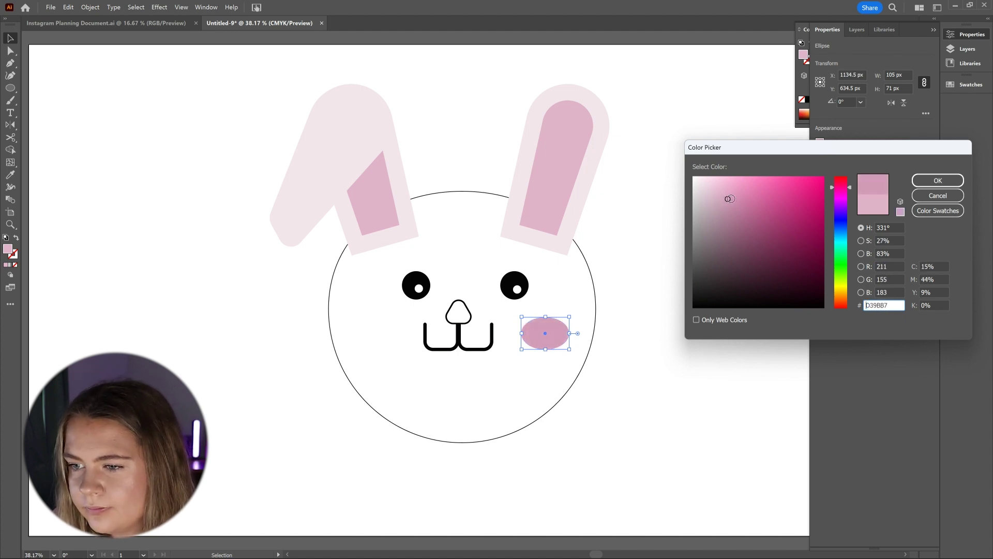
click(927, 180)
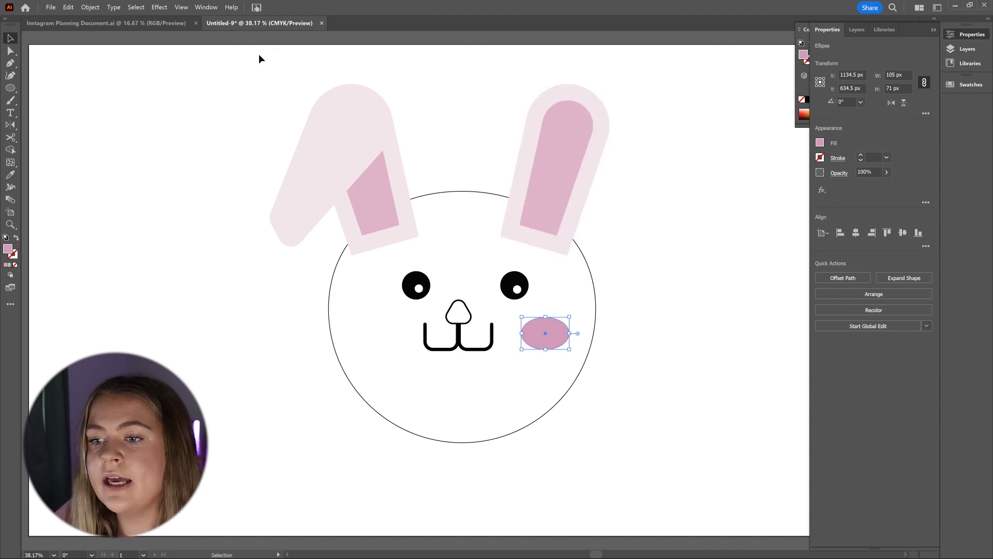
Step: Blur the right cheek blush with a 20 px Gaussian Blur and copy it to the left cheek
click(160, 8)
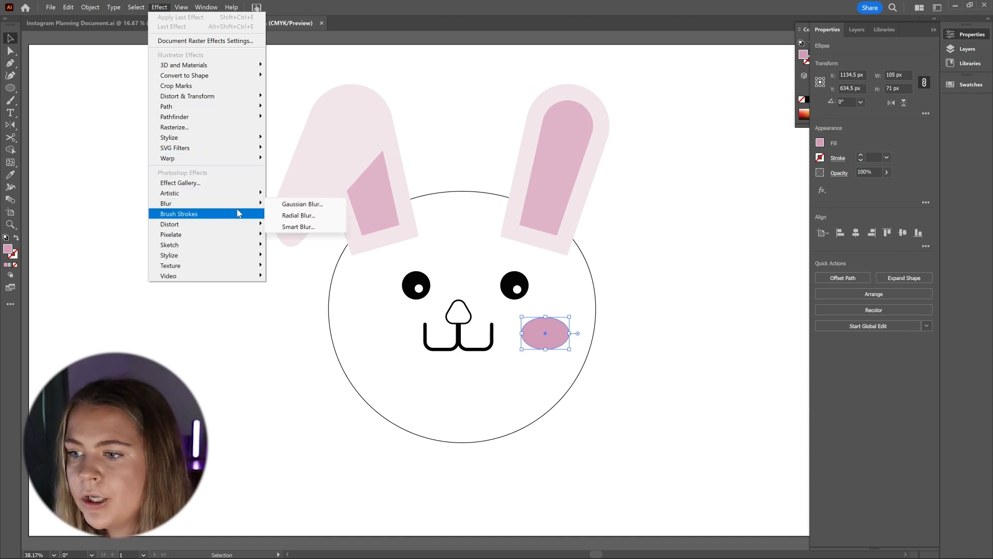
click(293, 206)
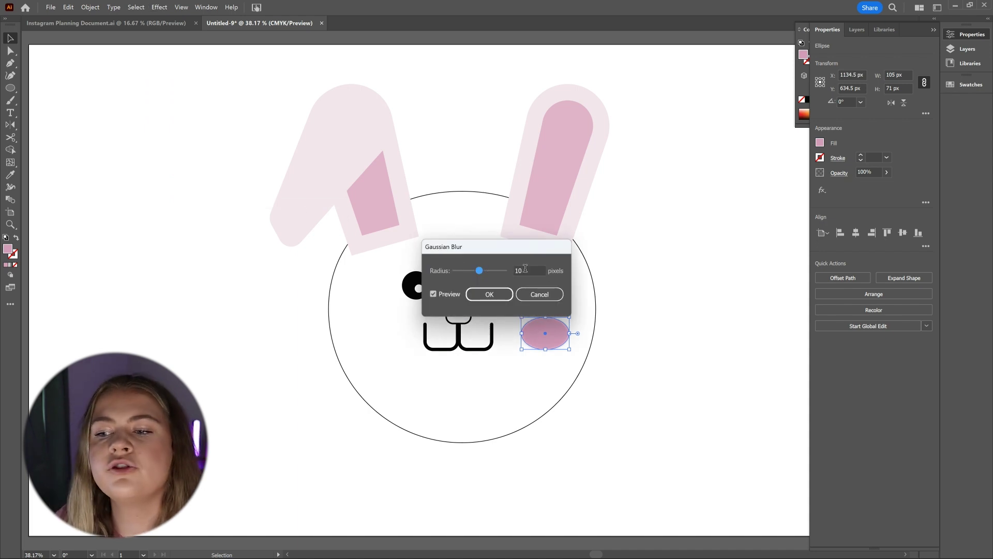
click(525, 269)
text(20)
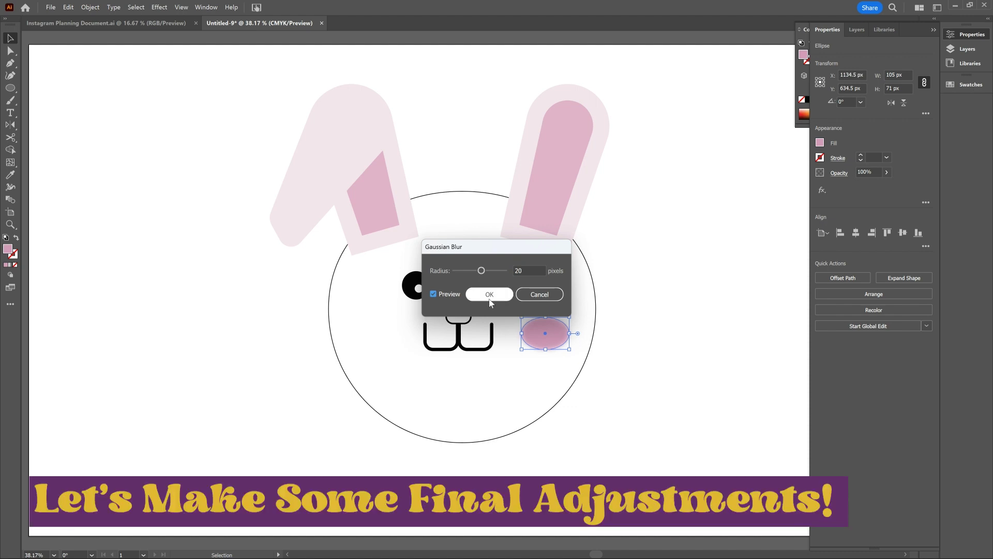
click(489, 294)
drag(554, 339, 380, 335)
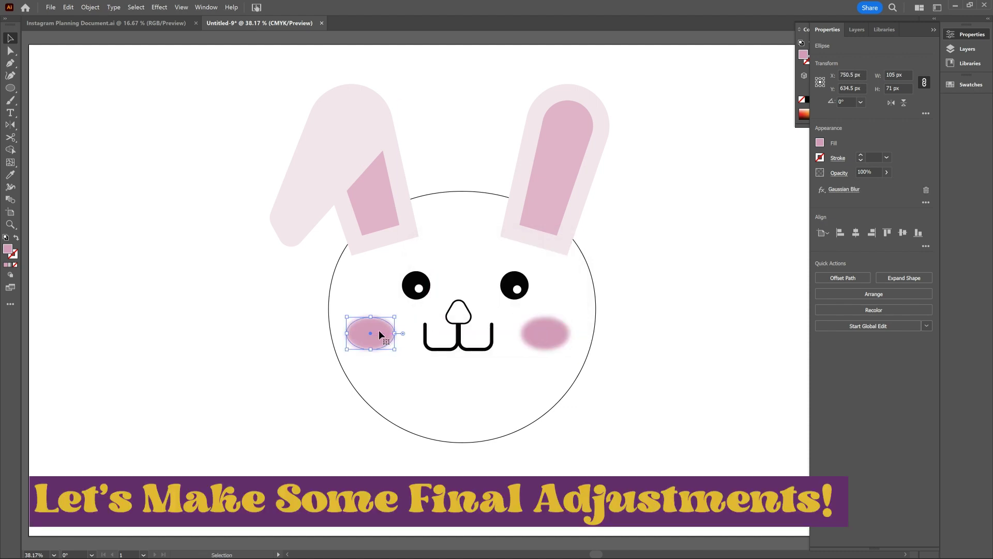
Step: Fill the face circle and both ears with near-white f2f2f2
click(595, 455)
click(570, 394)
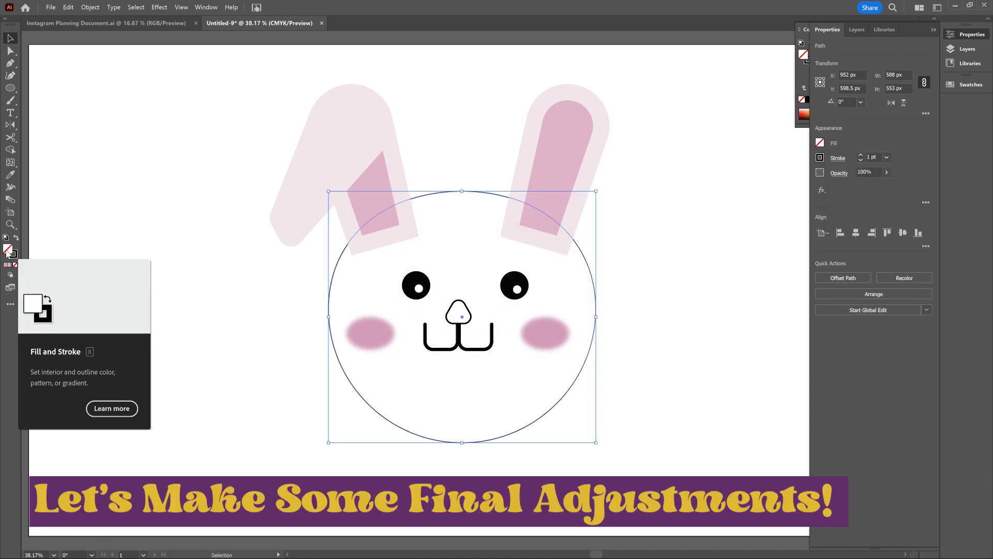
click(11, 174)
click(336, 150)
key(v)
shift+click(394, 177)
shift+click(534, 127)
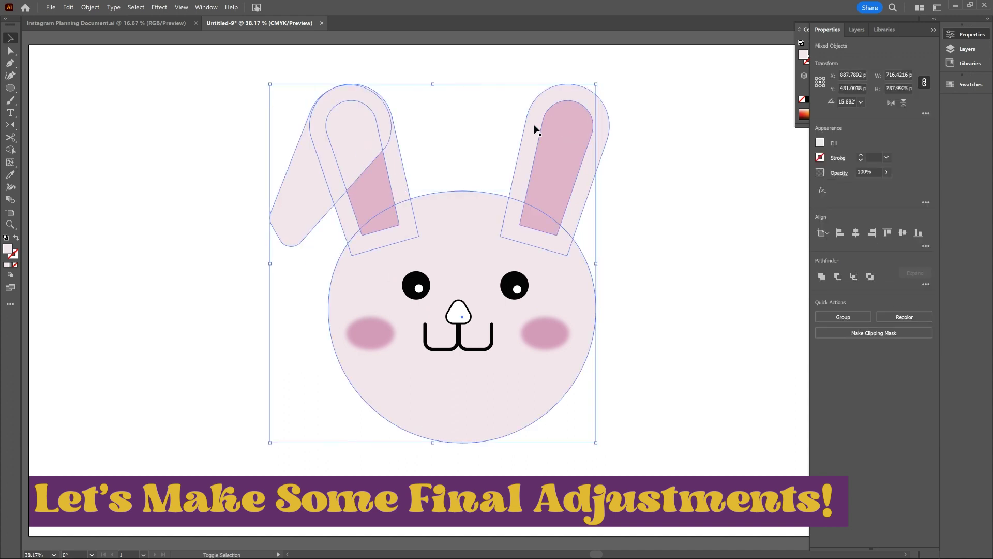
double_click(7, 248)
text(f2f2f2)
key(Return)
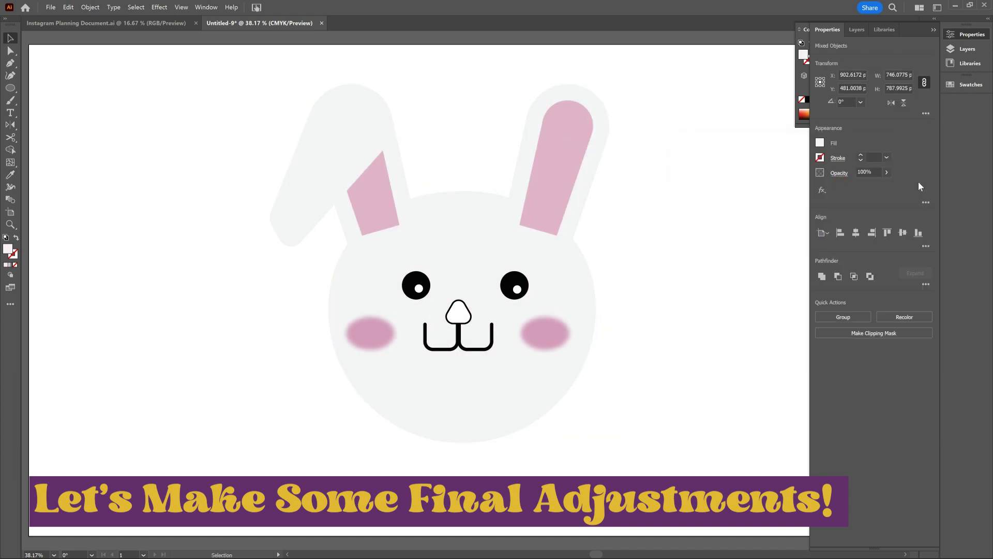
Step: Fill the nose with the inner-ear pink
click(688, 243)
click(458, 314)
key(i)
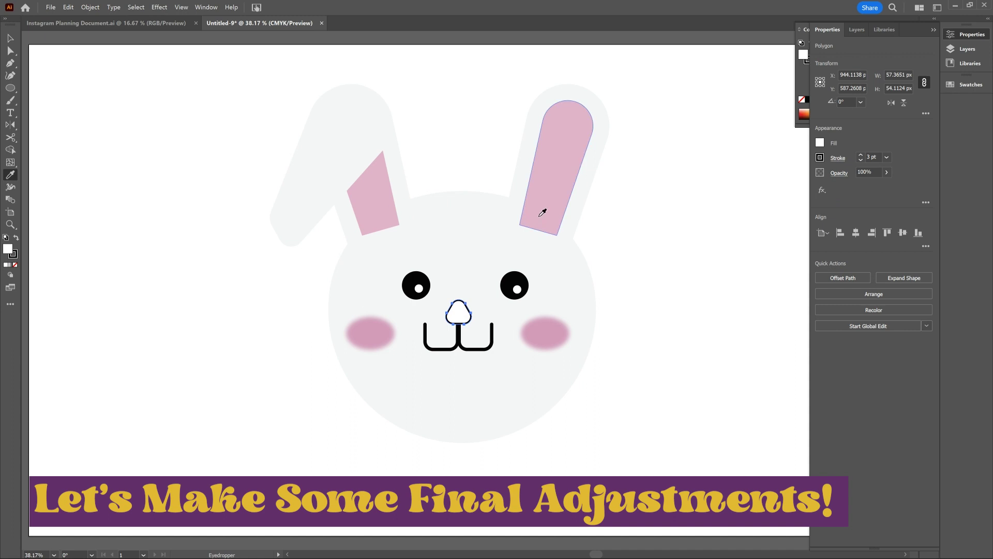
click(538, 226)
key(v)
Step: Pull the mouth's right anchor down to reshape it, then zoom out to the whole artboard
key(a)
drag(492, 324, 492, 336)
key(v)
click(647, 355)
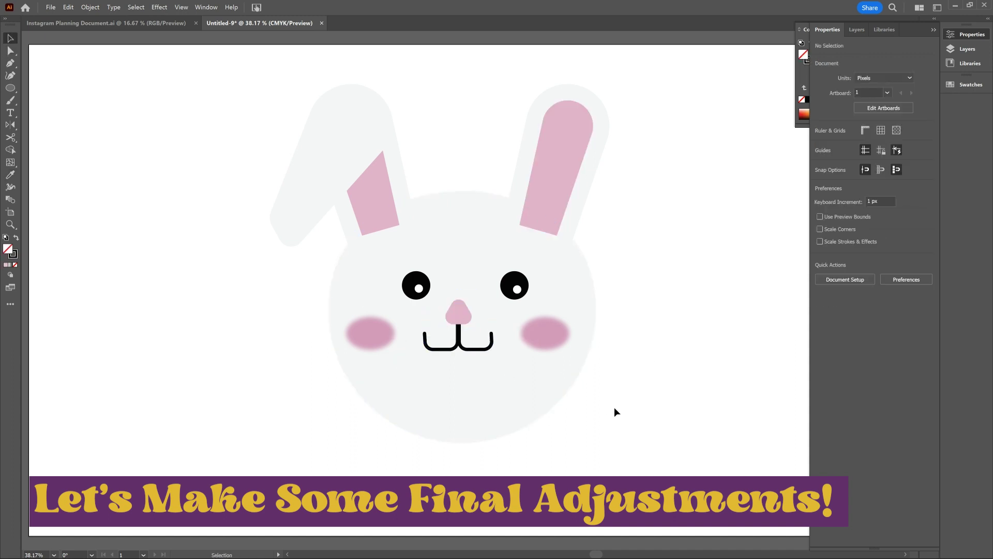
key(ctrl+minus)
key(ctrl+minus)
key(m)
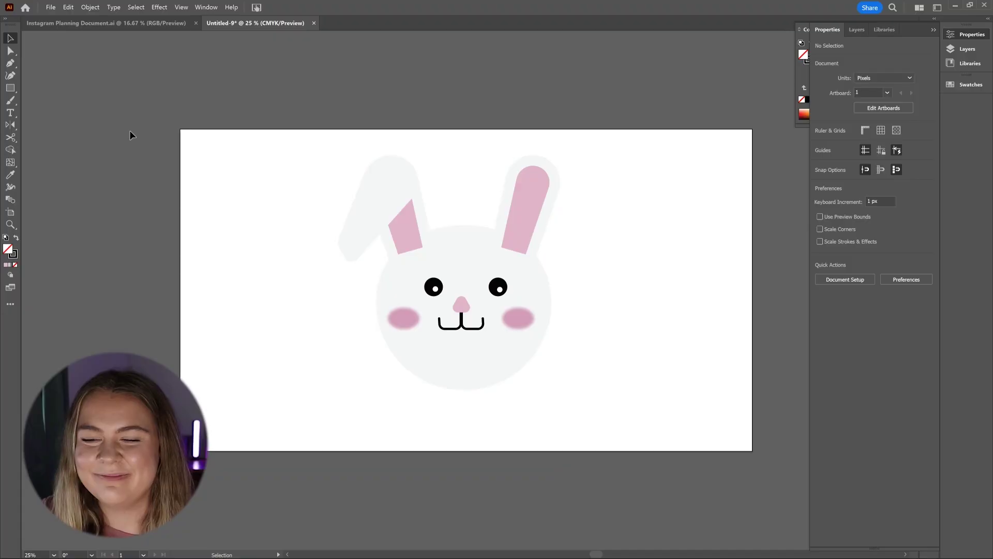
Step: Open the 3D and Materials panel, group the head with both ears, and apply Inflate
click(206, 7)
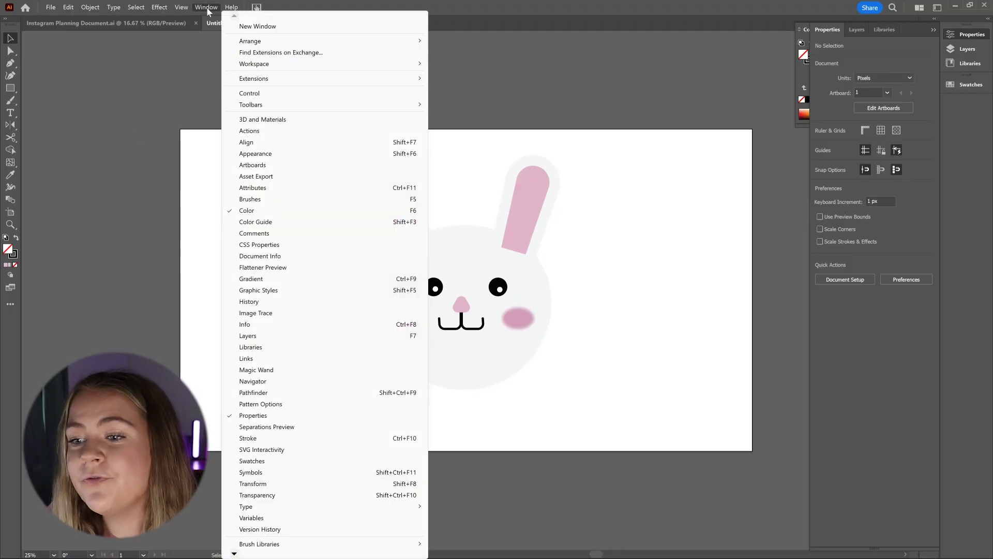
click(258, 122)
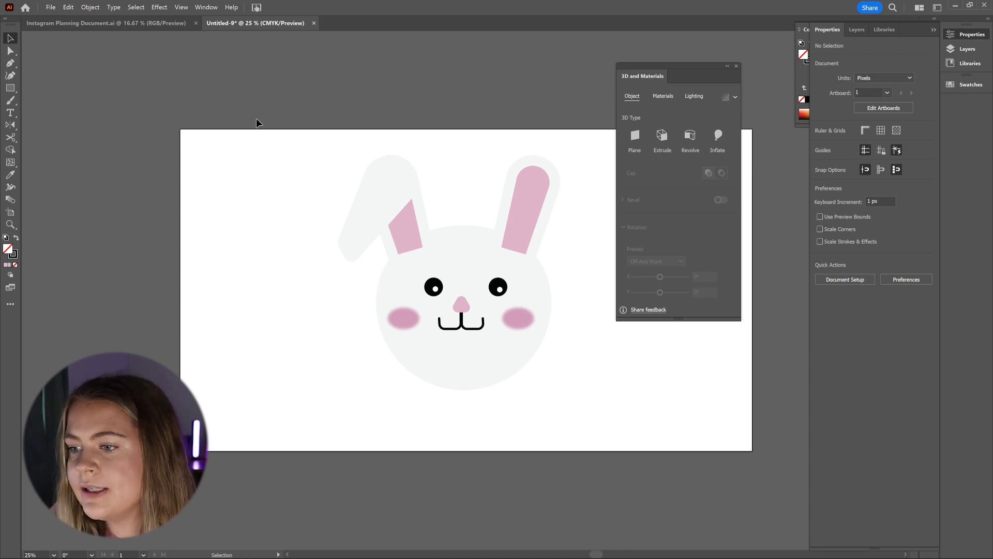
click(437, 345)
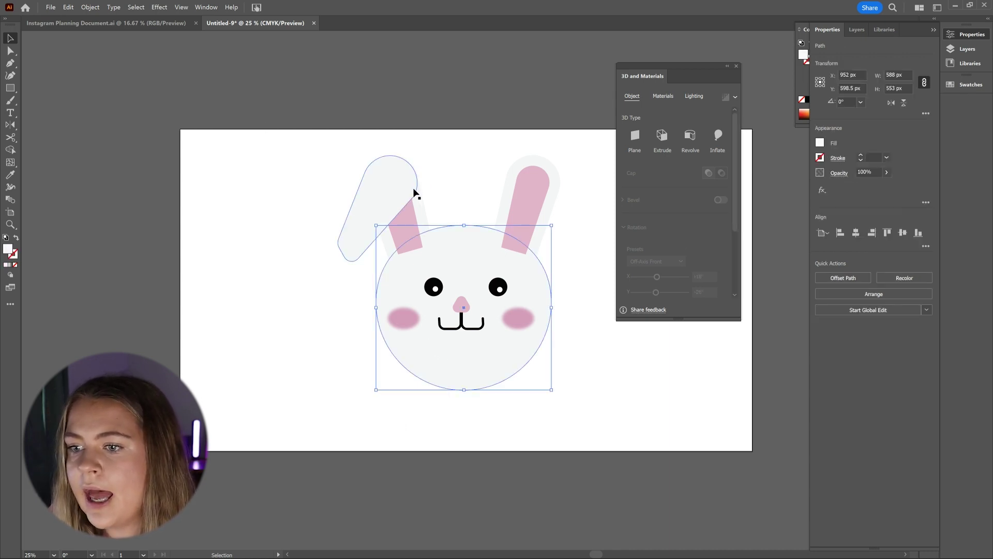
shift+click(422, 210)
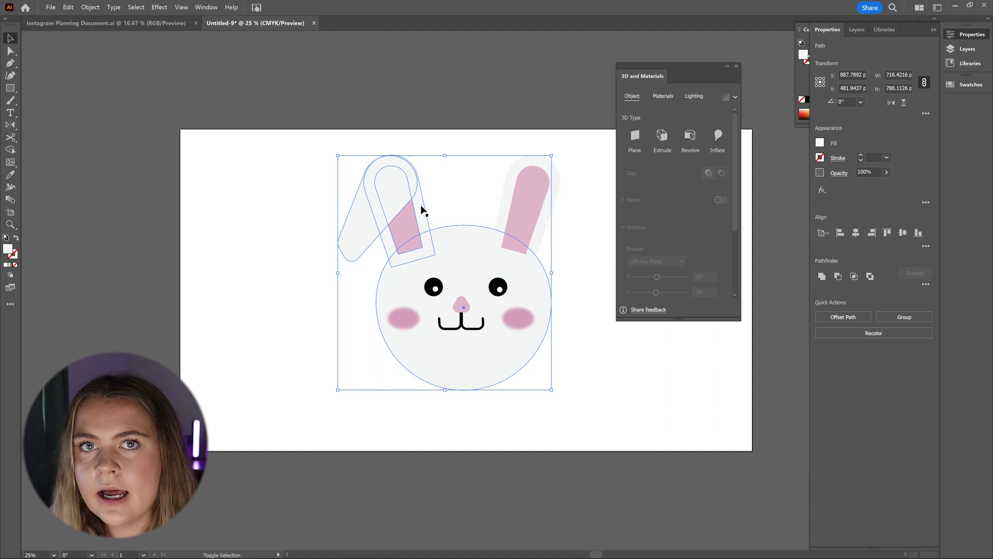
shift+click(508, 195)
key(ctrl+g)
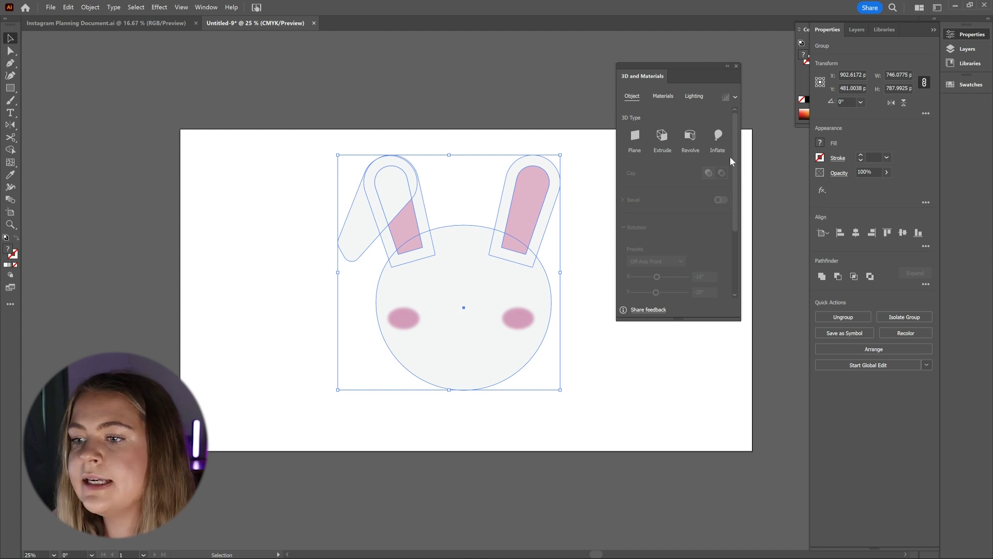
click(719, 136)
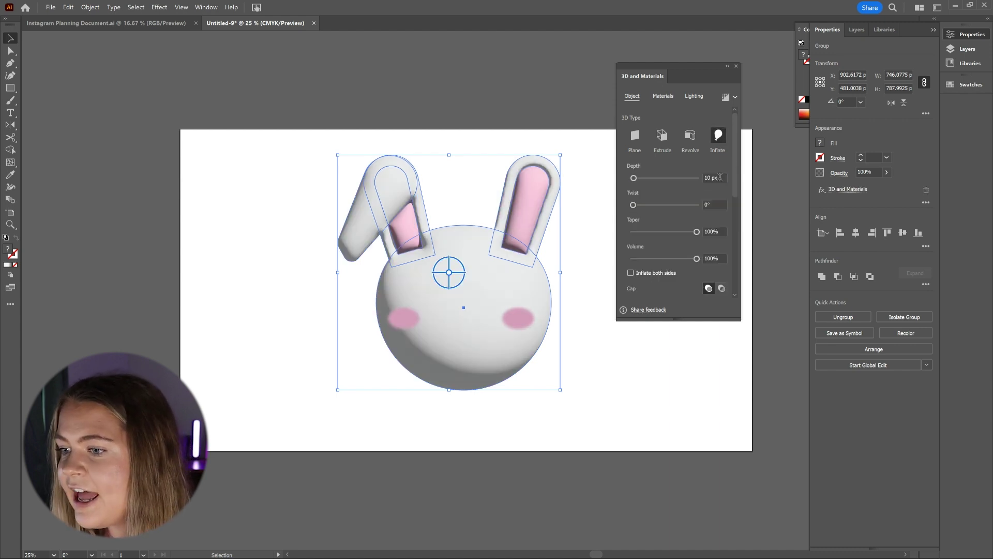
Step: Set the inflated bunny's material Roughness to 0.5 and Metallic to 0.2
click(720, 177)
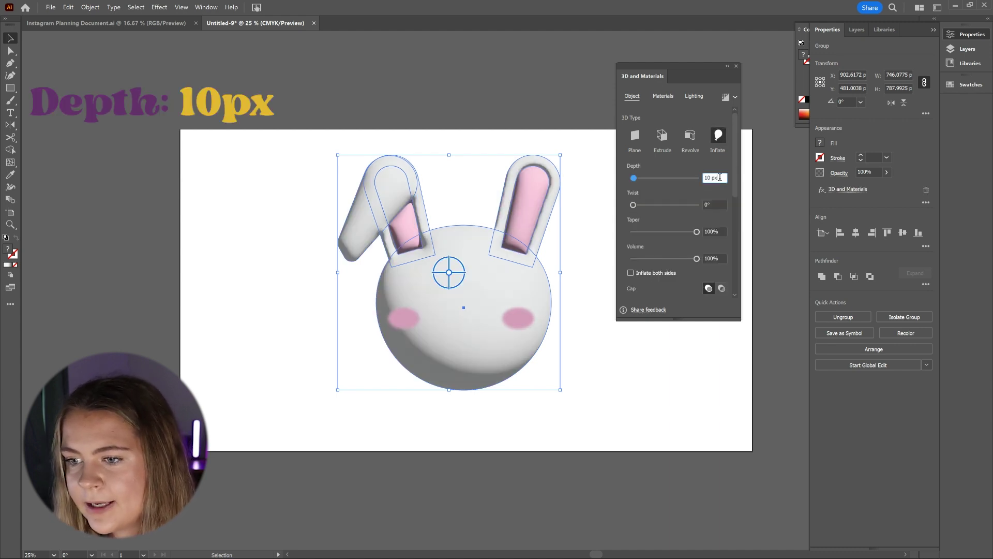
click(716, 258)
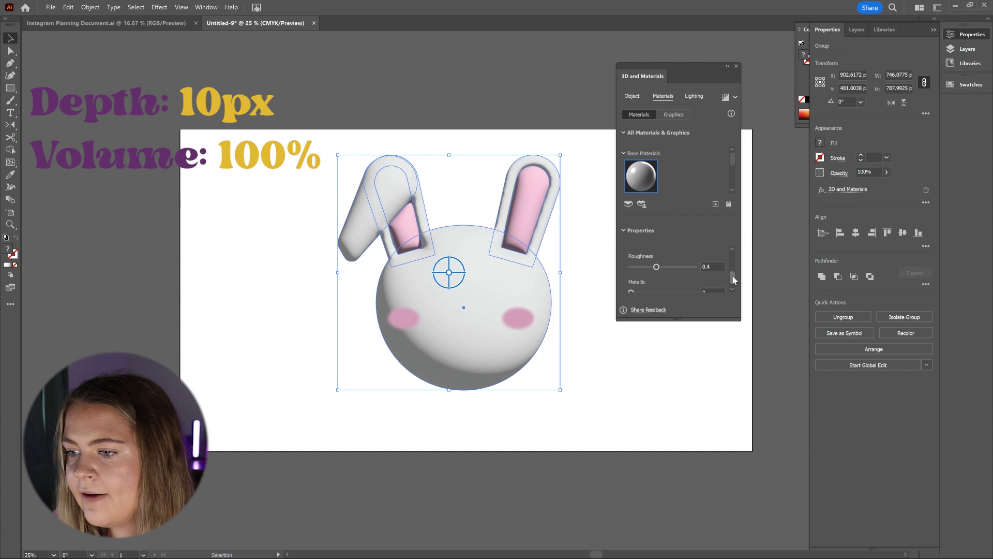
click(717, 266)
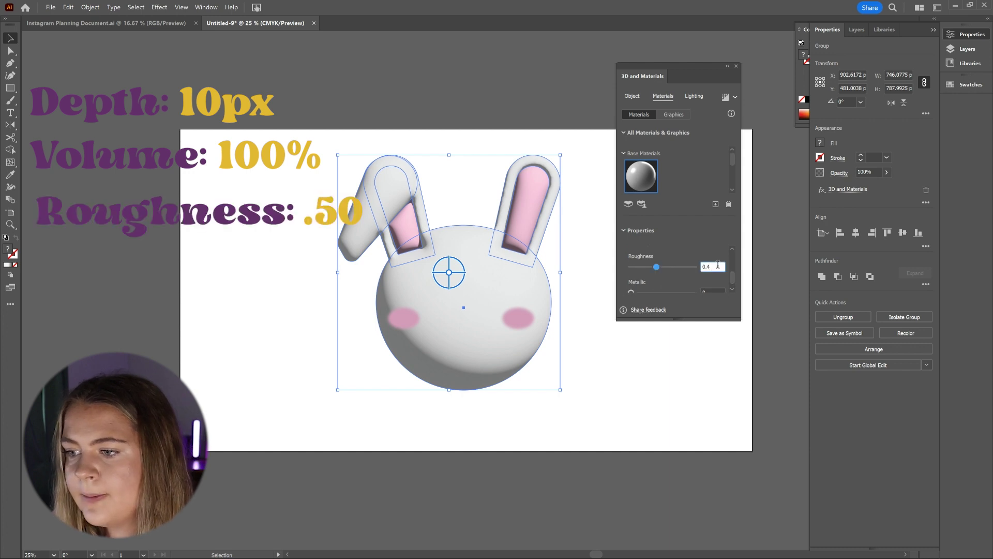
key(BackSpace)
text(5)
key(Tab)
text(0.2)
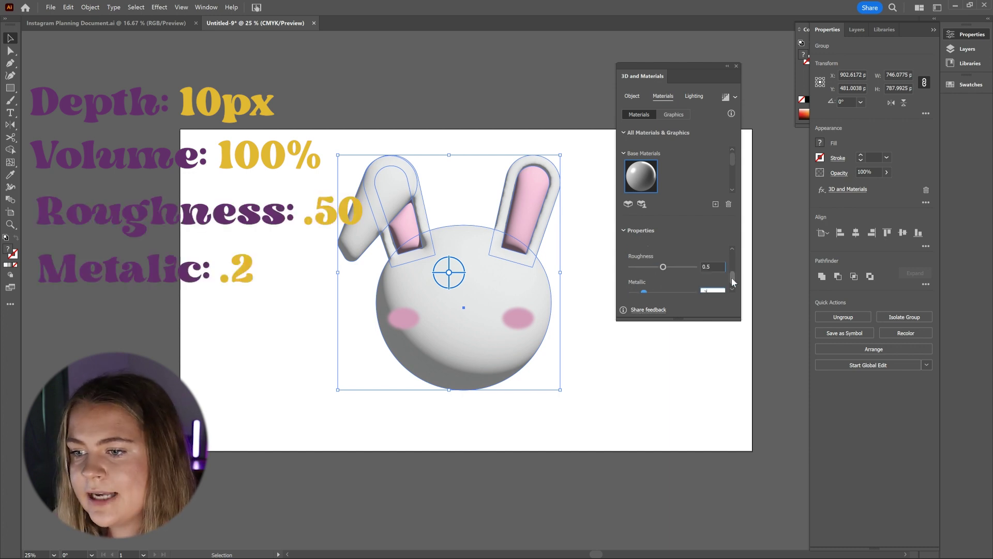
drag(734, 278, 733, 284)
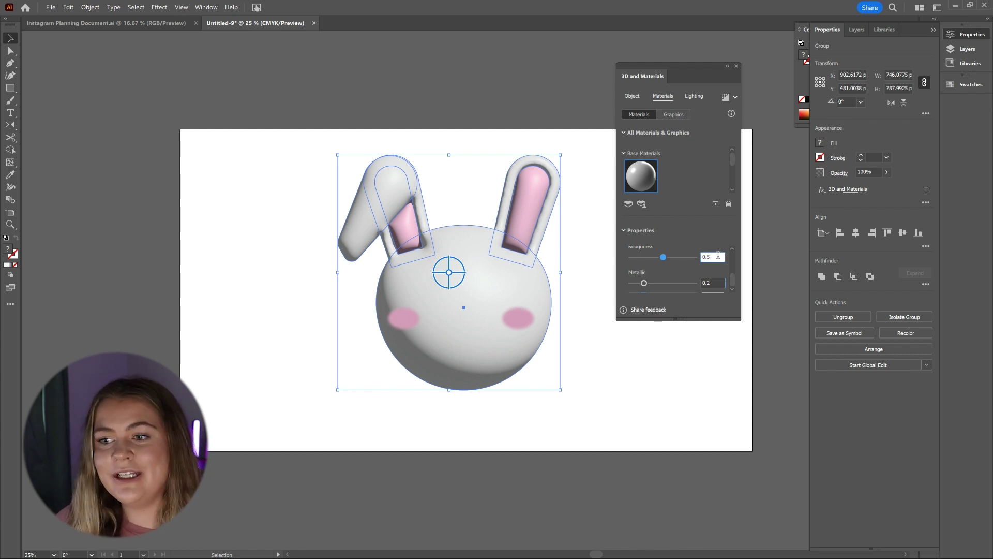
click(599, 370)
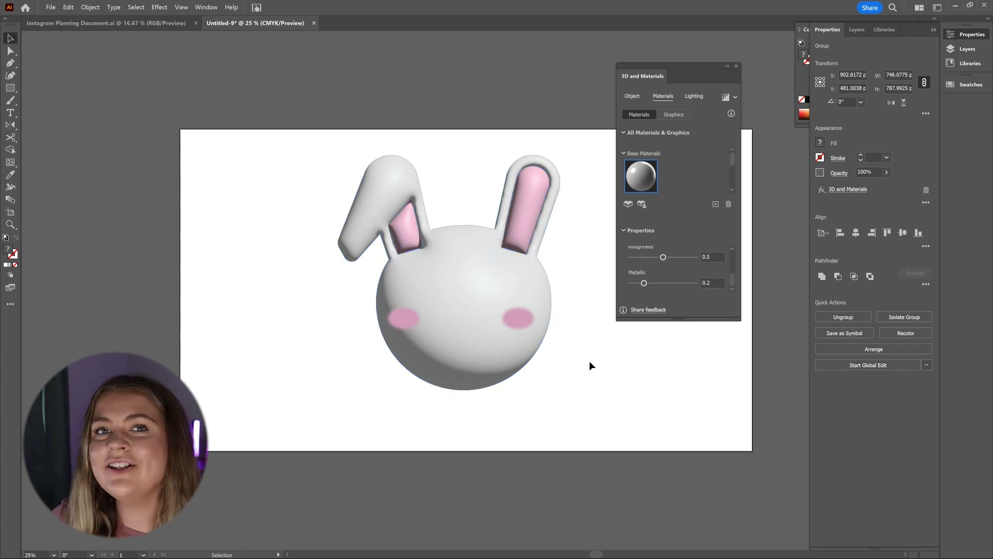
Step: Select both eyes, the nose, the mouth and both cheeks of the face
click(514, 291)
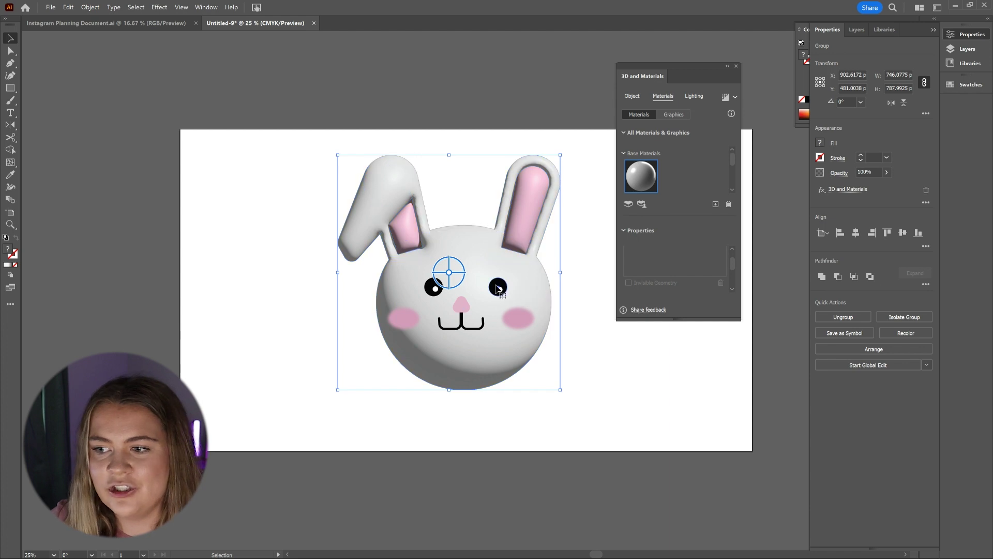
click(497, 287)
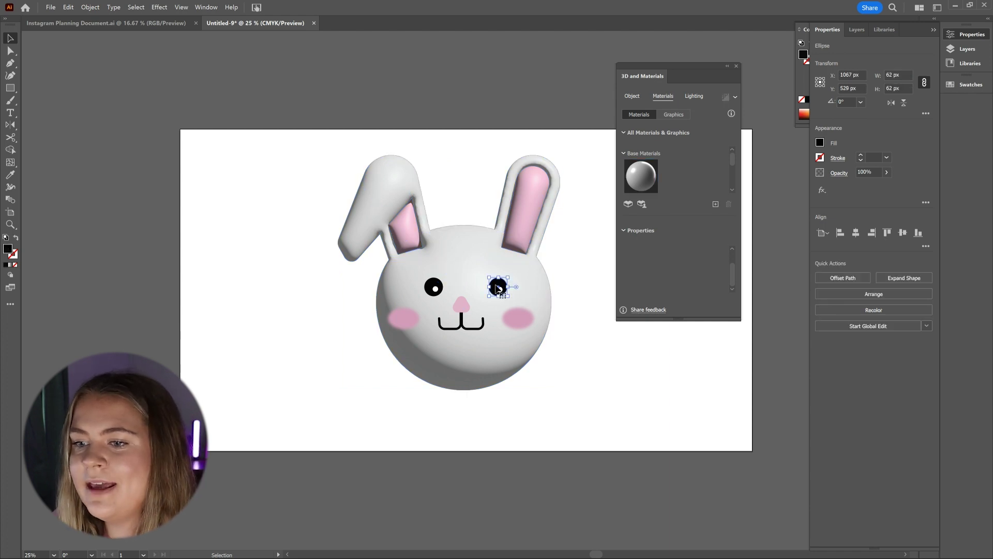
shift+click(434, 287)
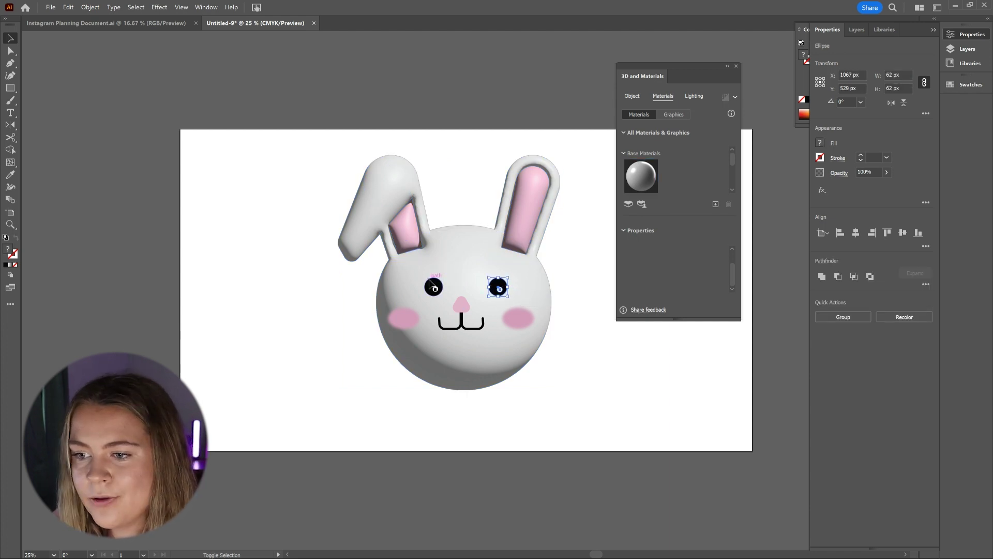
shift+click(459, 305)
shift+click(465, 326)
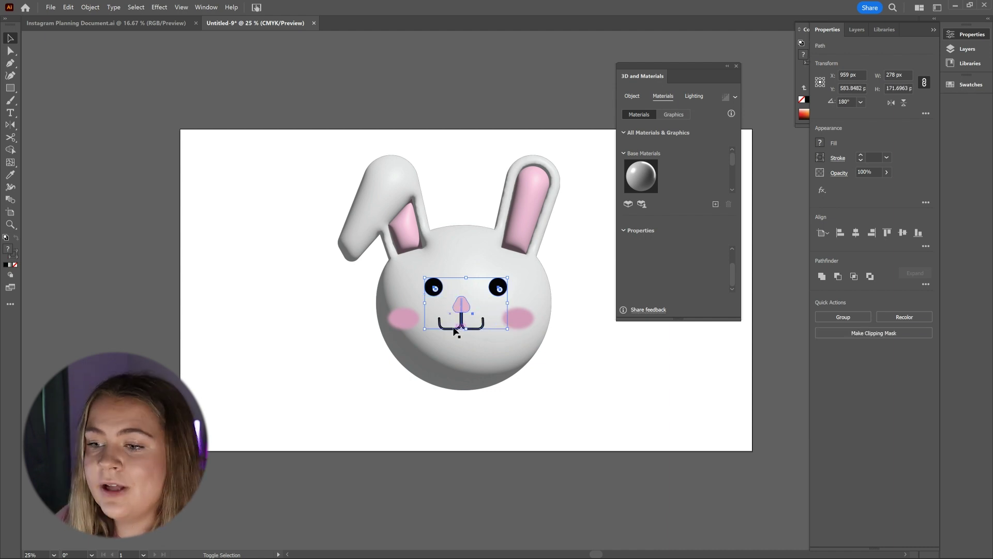
shift+click(518, 318)
shift+click(396, 325)
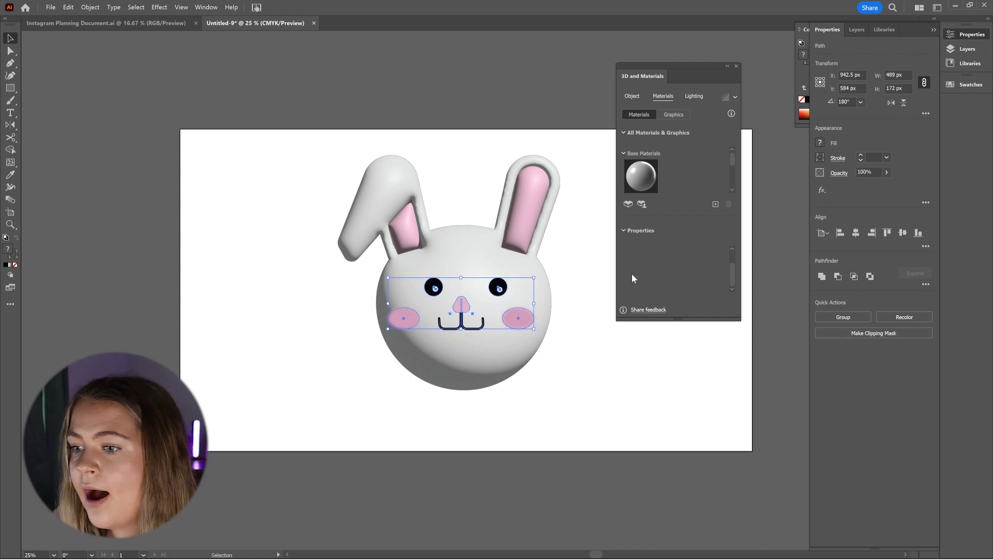
Step: Add the face pieces as a single 3D graphic and move the flat face to the artboard's left
click(679, 117)
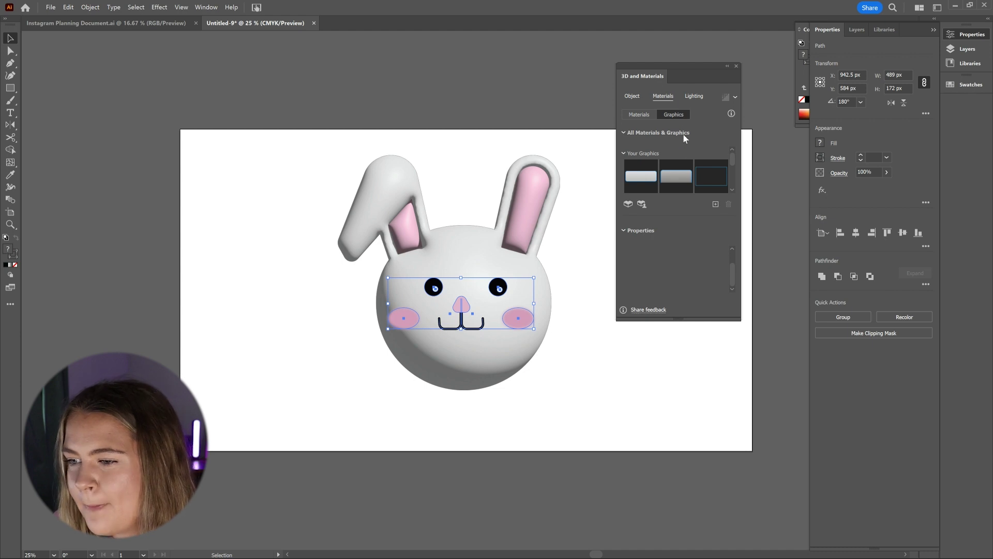
click(716, 205)
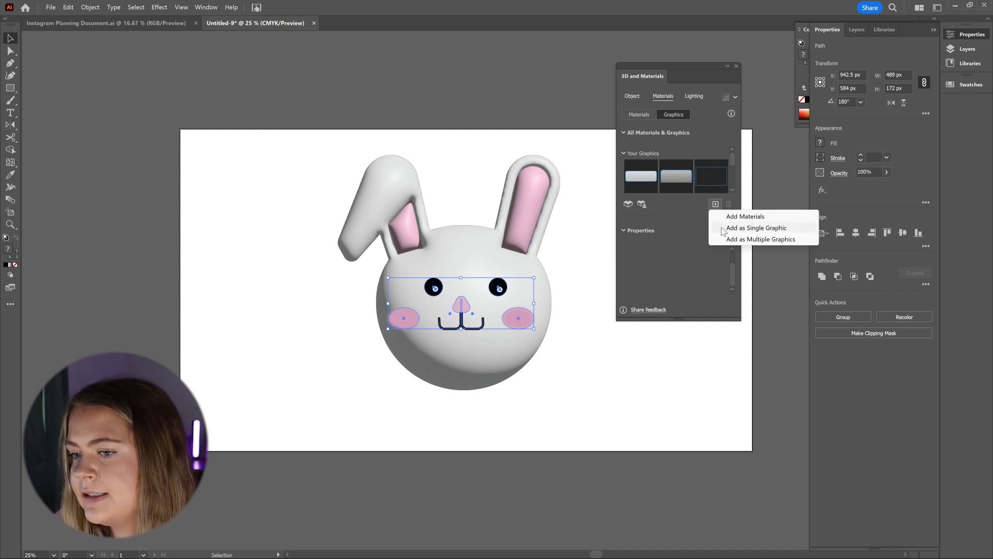
click(723, 230)
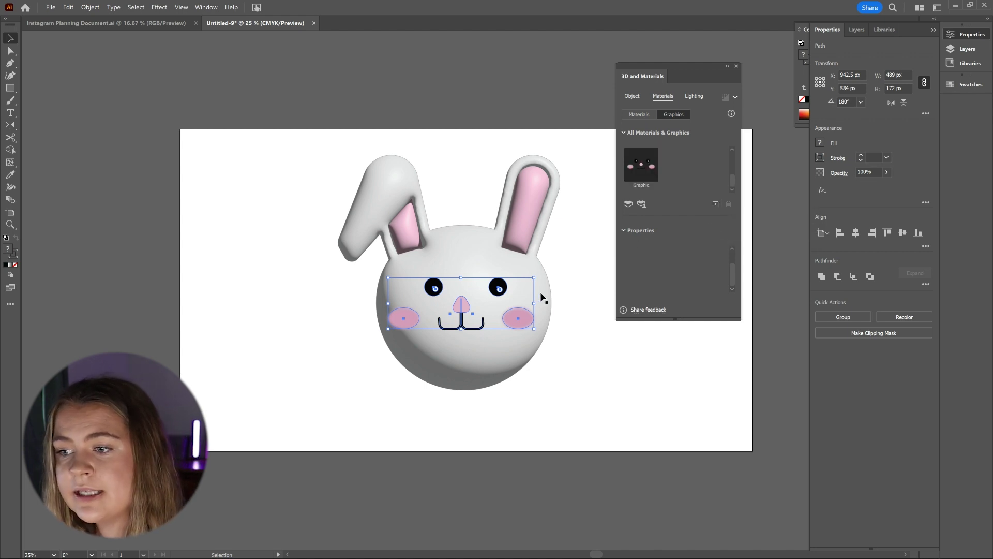
drag(541, 294, 343, 311)
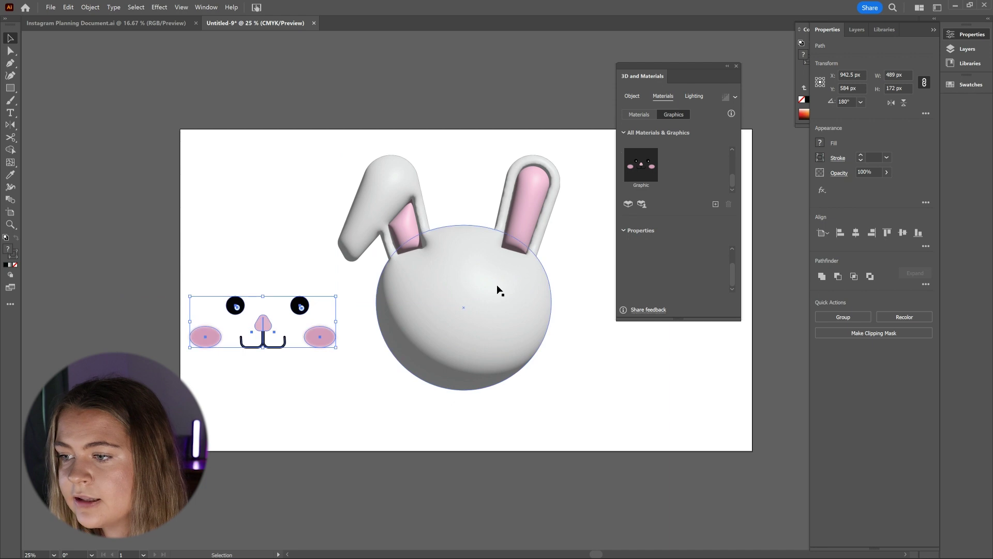
Step: Apply the face graphic to the 3D bunny head and drag it lower, between the cheeks
click(504, 284)
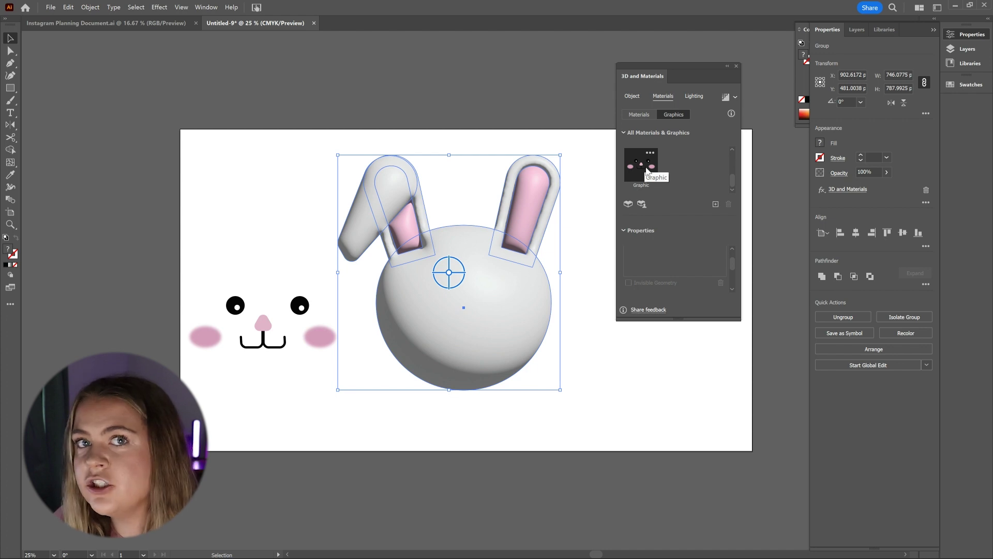
click(647, 170)
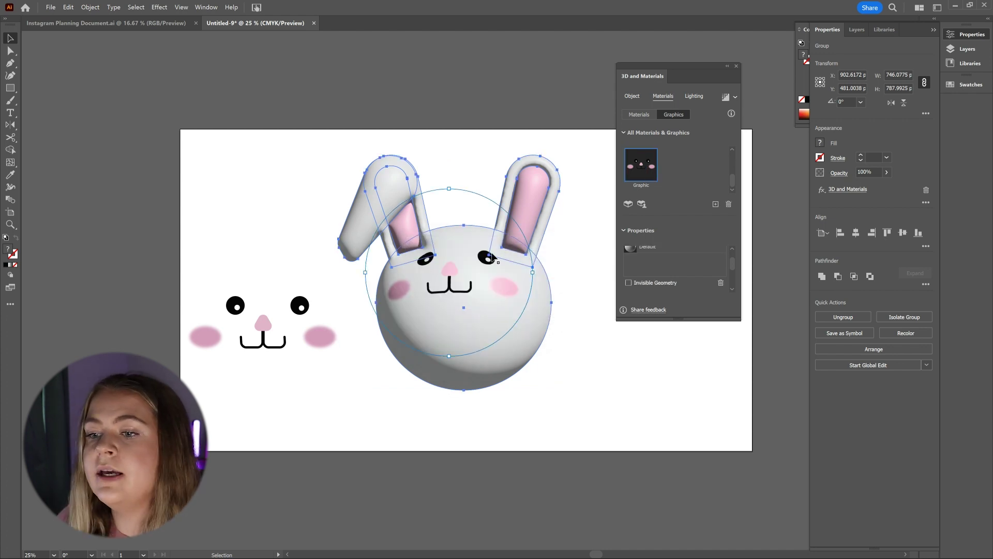
drag(452, 268, 465, 299)
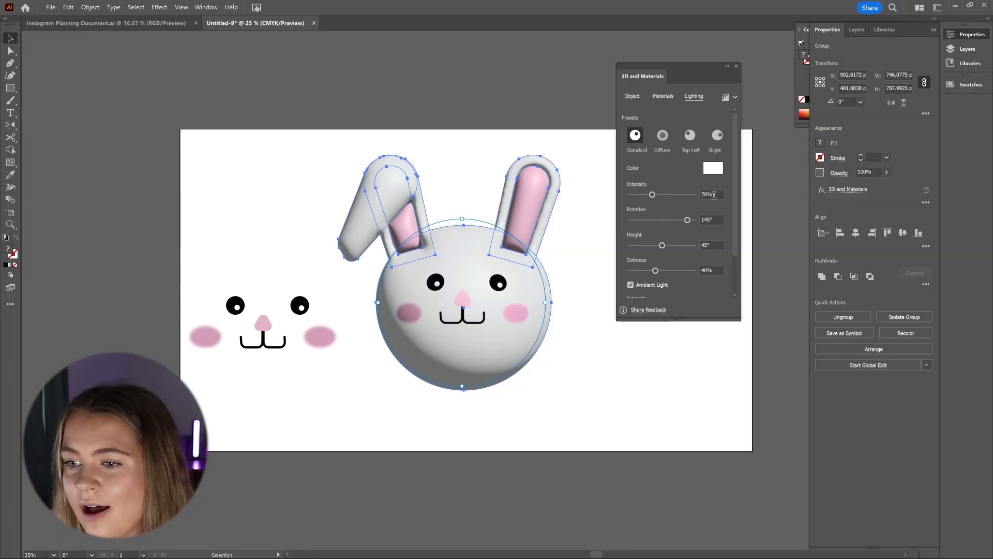
Step: Set the light to 95% intensity, 90° rotation and 55° height
click(714, 195)
text(95)
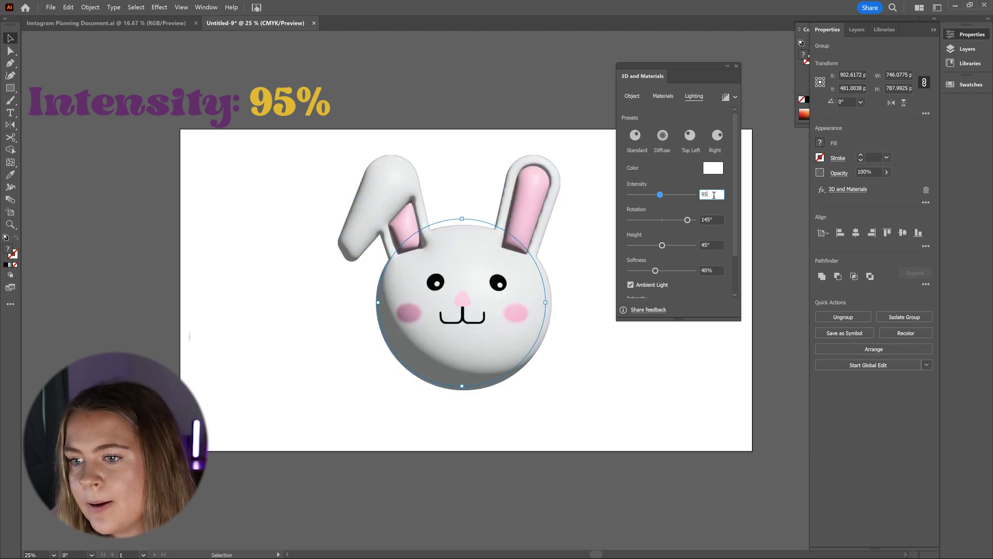
key(Return)
click(712, 221)
text(90)
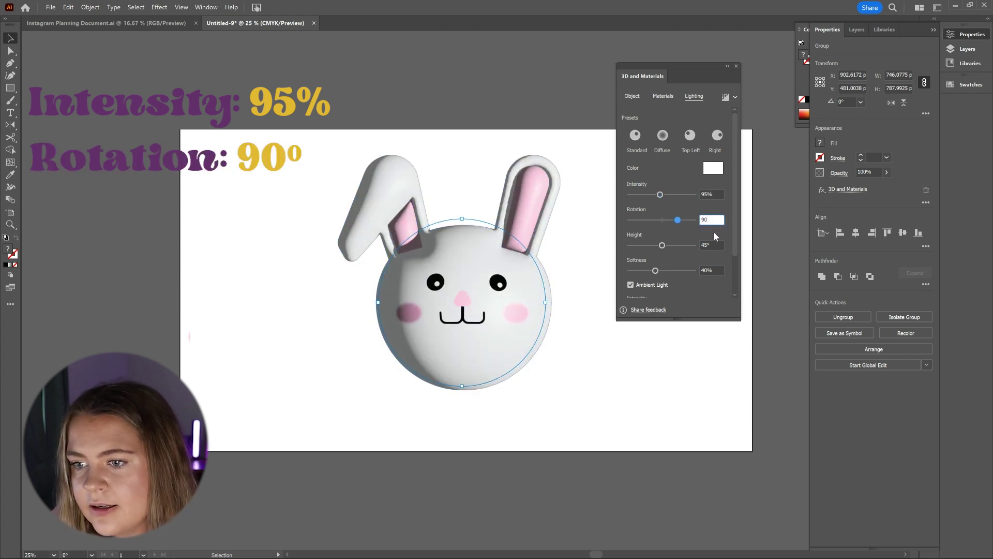
key(Return)
click(704, 244)
text(55)
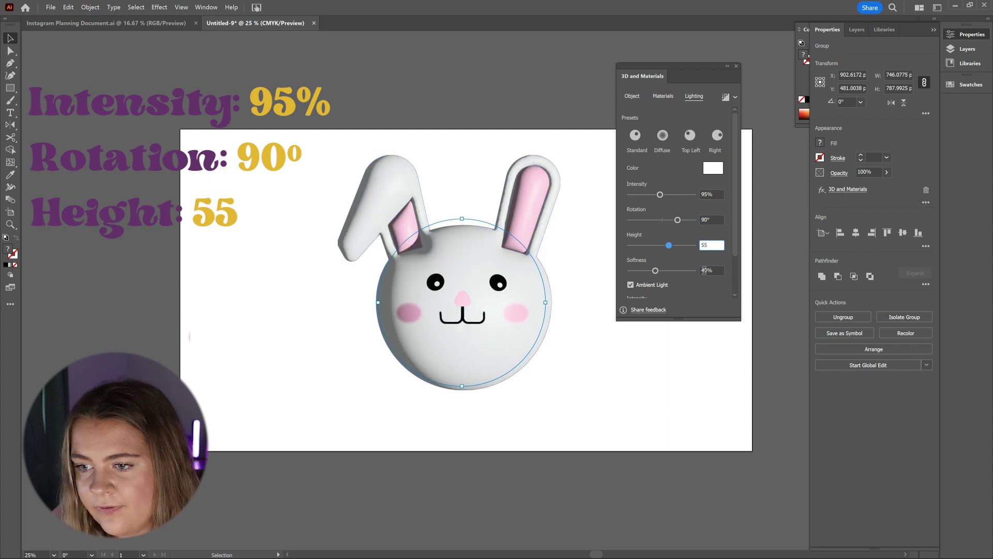
key(Return)
Step: Set light softness to 90% and ambient light to 30%, then turn on shadows
click(707, 269)
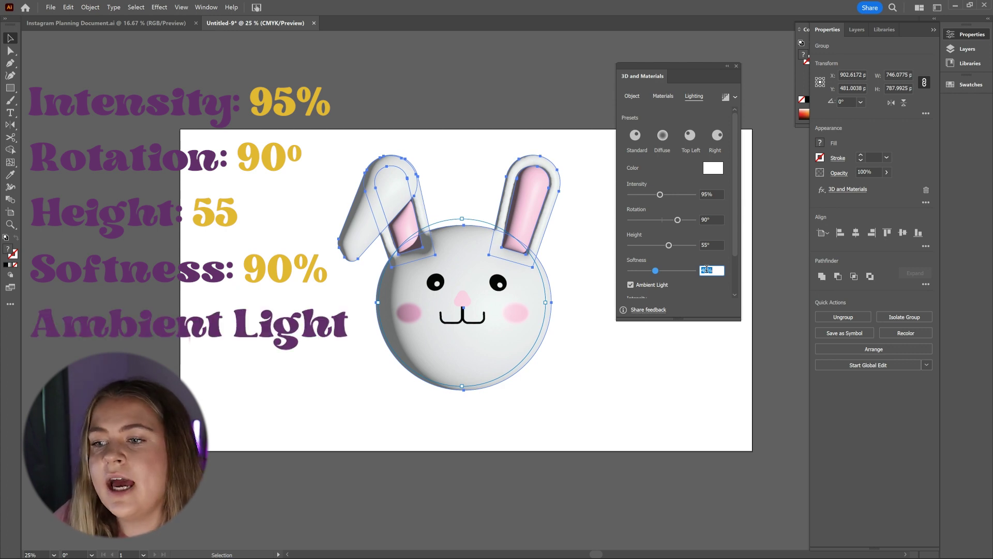
text(90)
key(Return)
scroll(734, 284, down, 2)
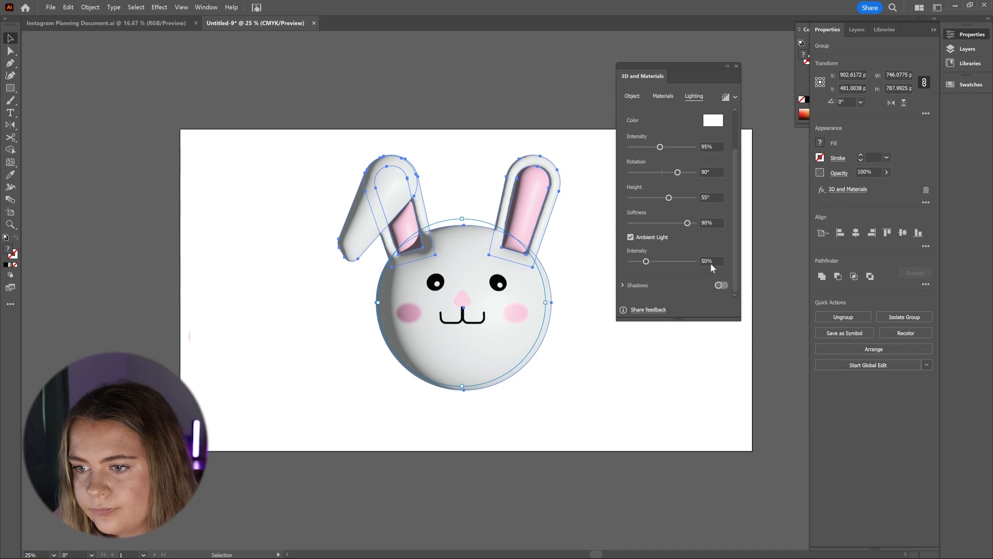
text(30)
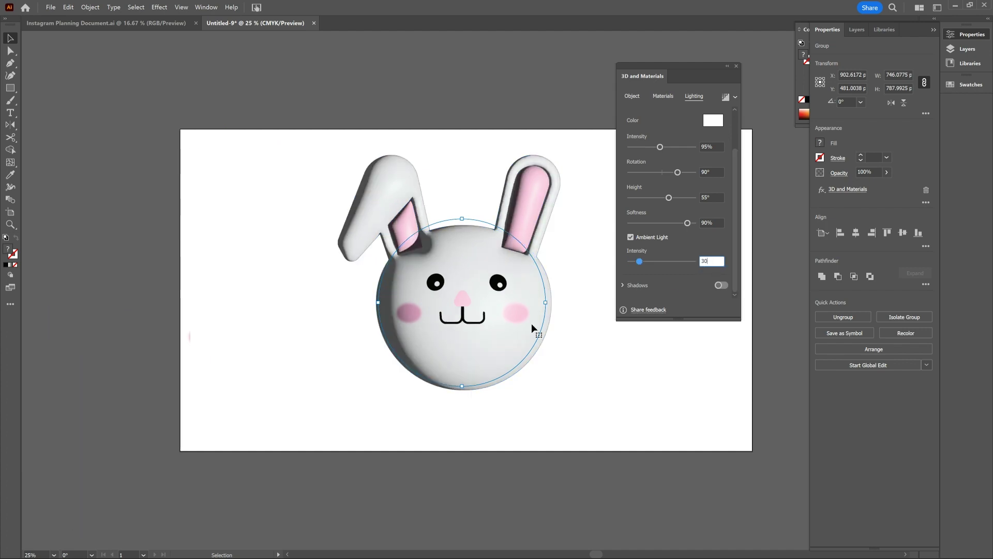
drag(494, 292, 495, 299)
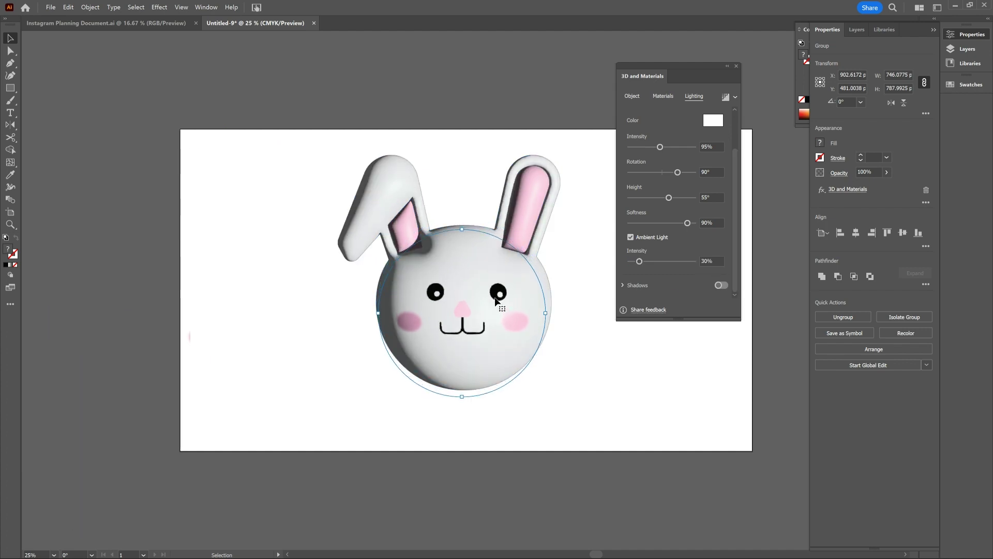
click(721, 285)
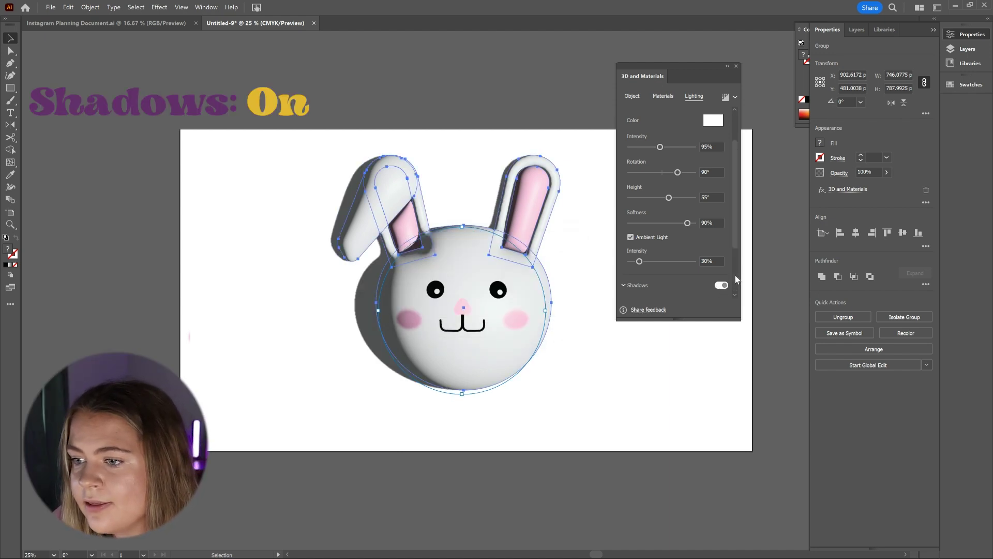
Step: Set shadow Position to Behind Object, Distance from Object 5% and Shadow Bounds 25%
drag(736, 246, 735, 290)
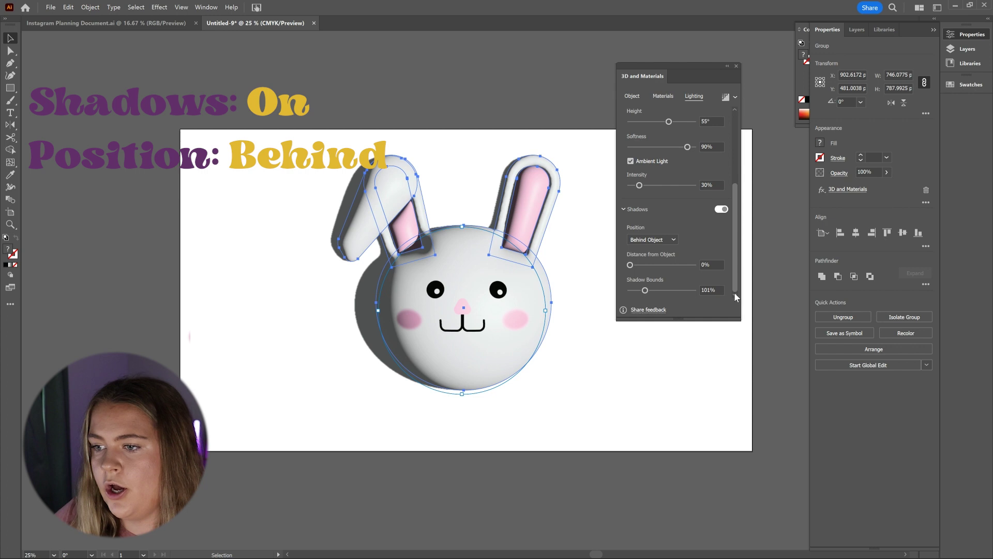
click(672, 238)
click(664, 251)
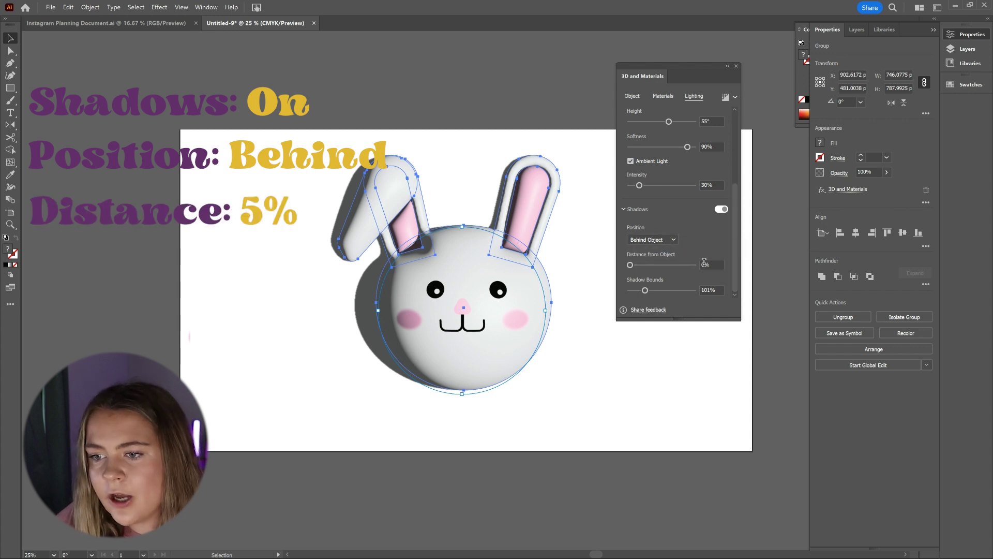
text(5)
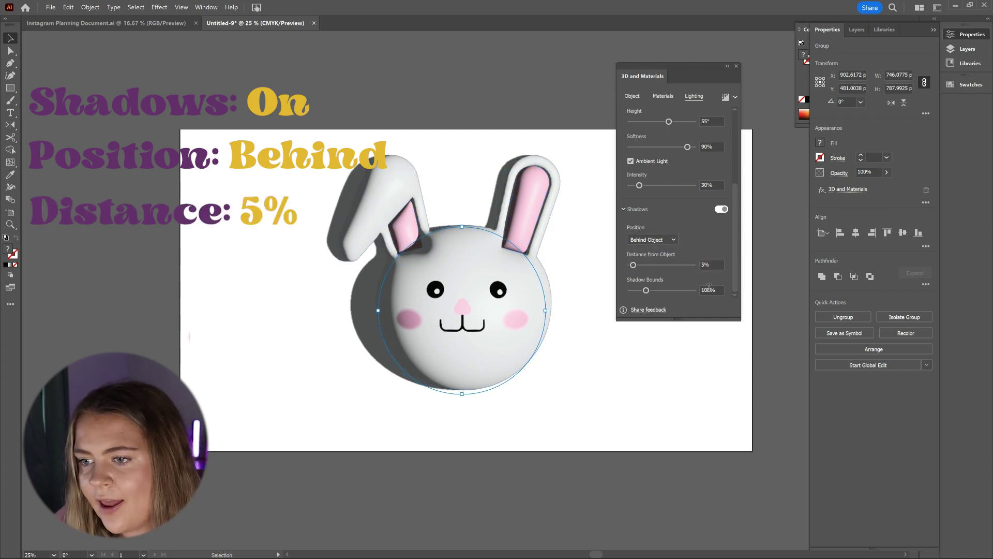
double_click(705, 291)
text(25)
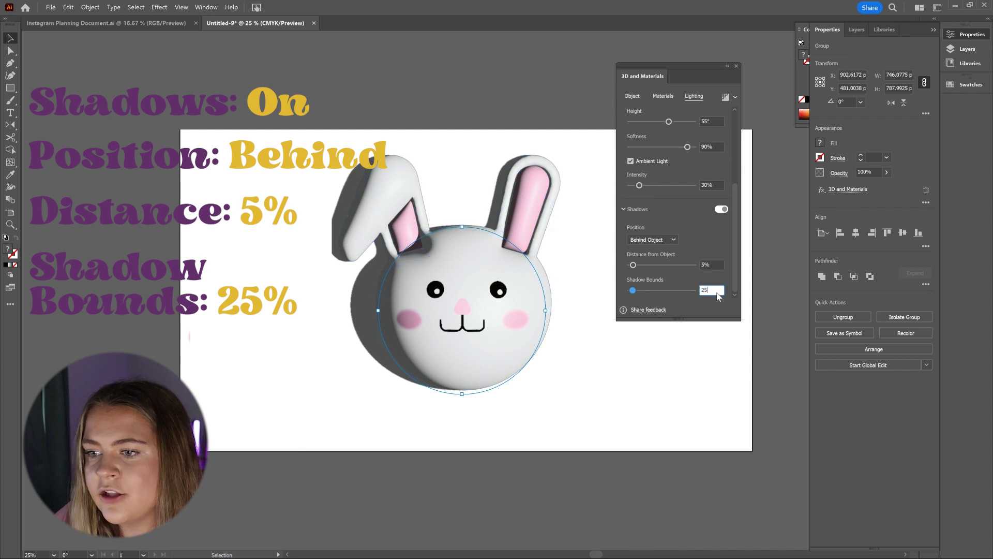
key(Return)
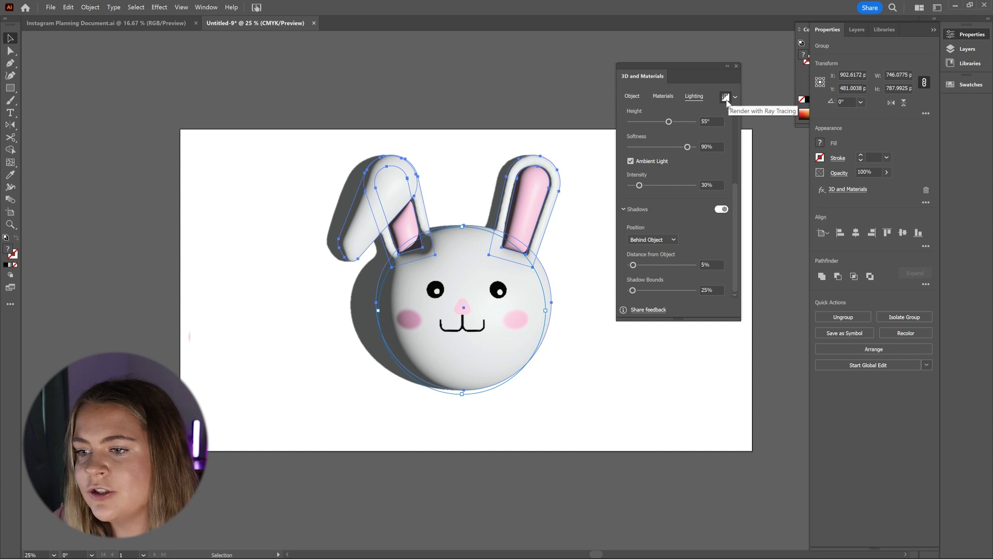
Step: Ray-trace render the bunny on a deep purple (C=67 M=89 Y=30 K=16) background
click(726, 100)
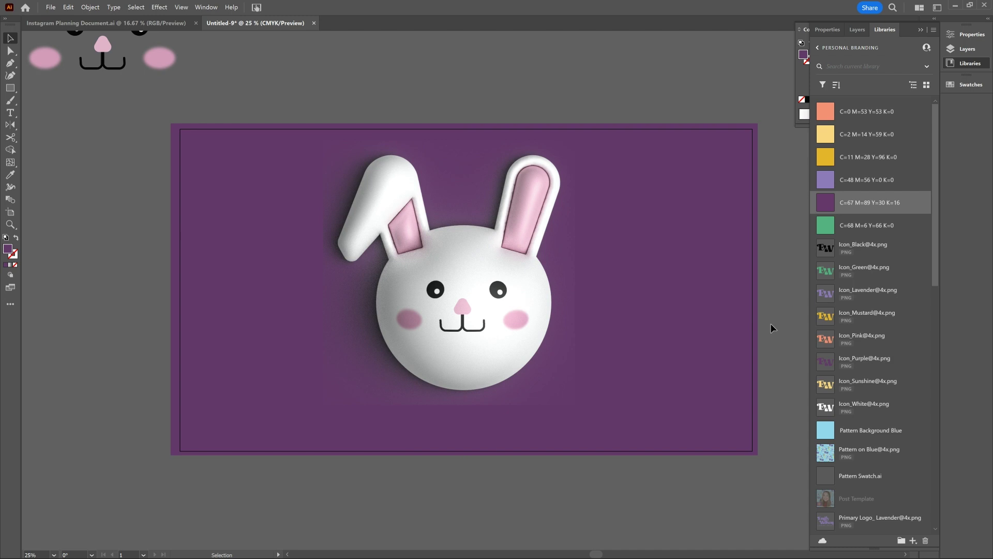
click(771, 328)
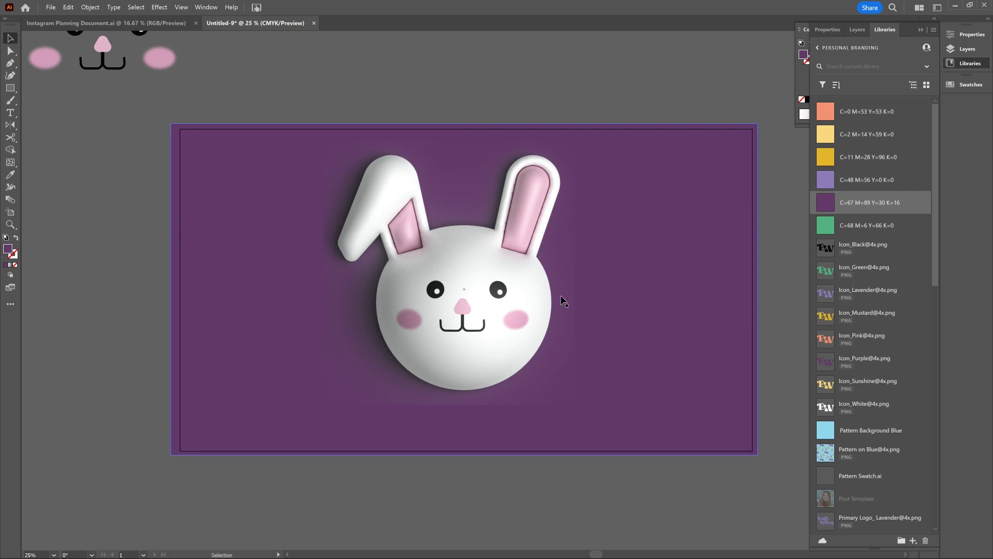
click(529, 289)
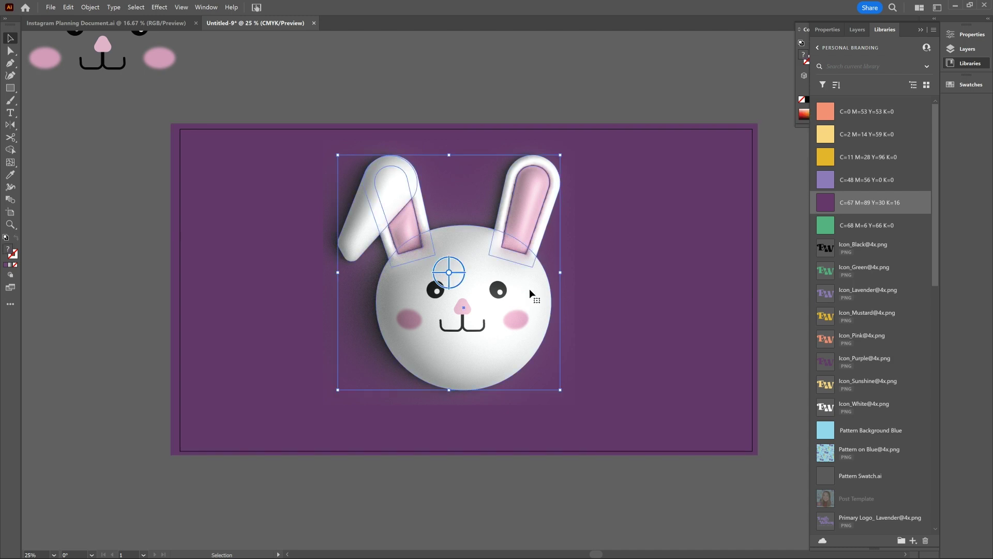